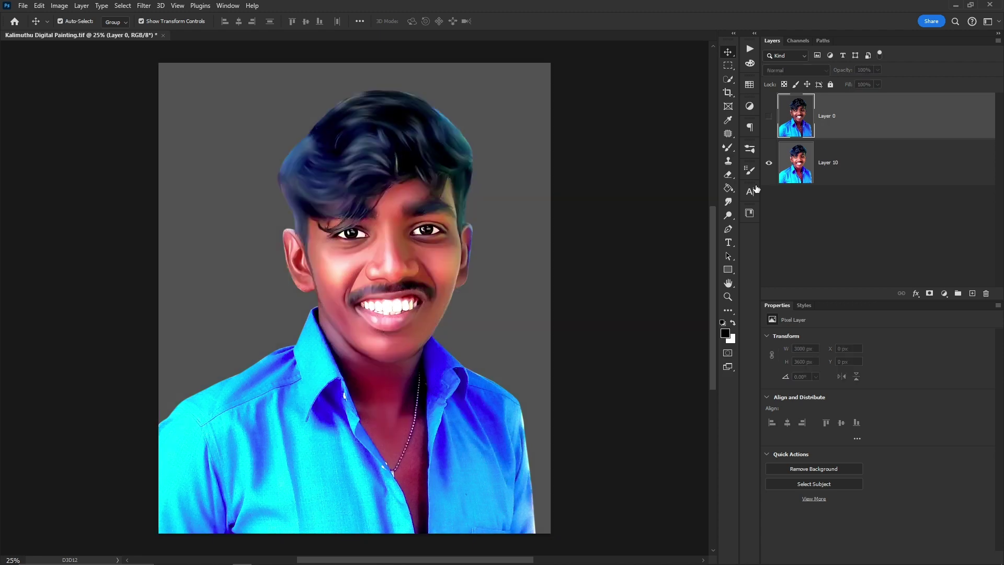
# - Toggle Layer 0's visibility to compare the original photo with the digital painting on Layer 10
pyautogui.scroll(3, 351, 223)
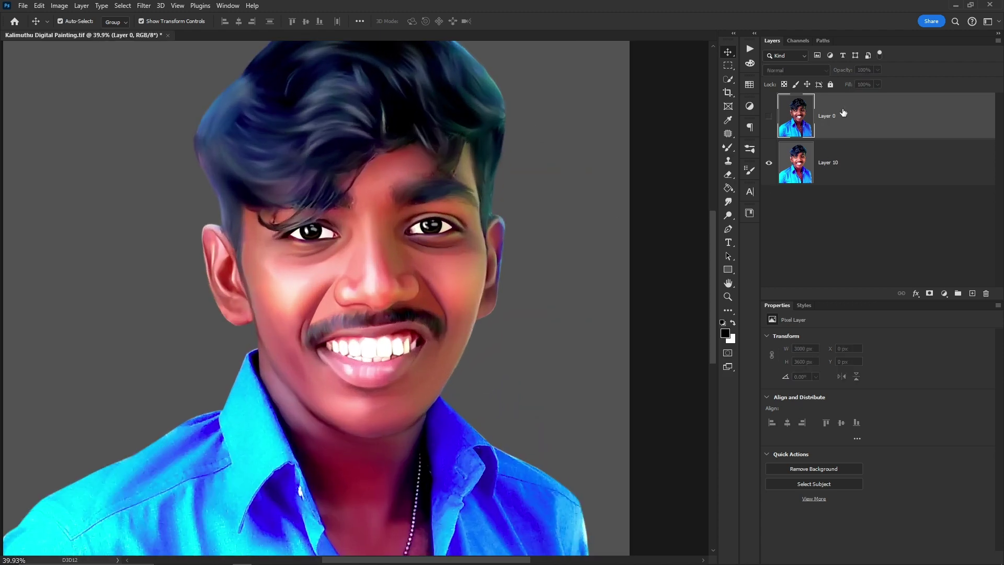
pyautogui.click(769, 116)
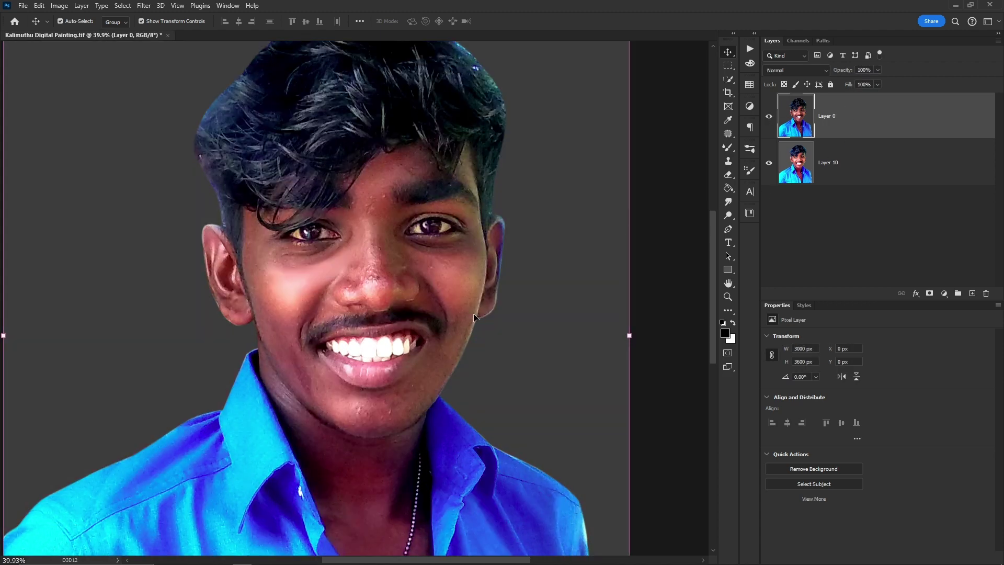
pyautogui.scroll(-1, 394, 271)
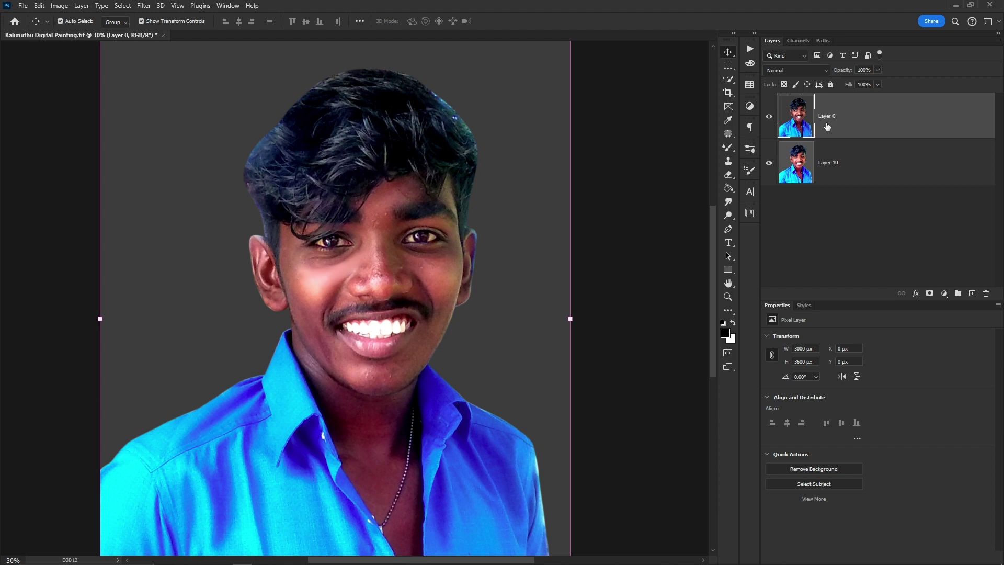
pyautogui.click(769, 118)
pyautogui.click(770, 117)
# - Snap the Photoshop window to the left half of the screen with collapsed side panels and fit the canvas, minimizing the folder window
pyautogui.press('super+Left')
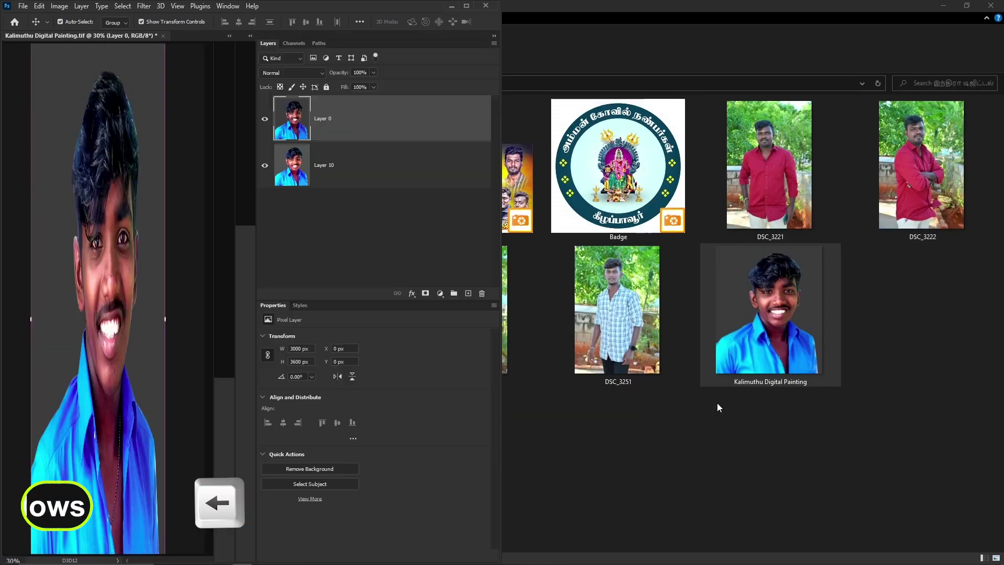
pyautogui.click(493, 36)
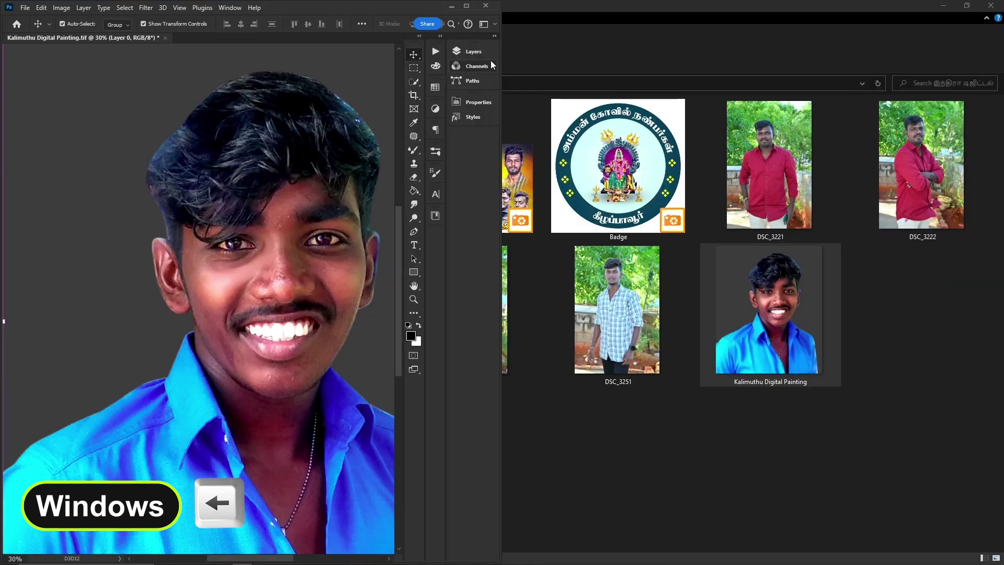
pyautogui.click(941, 5)
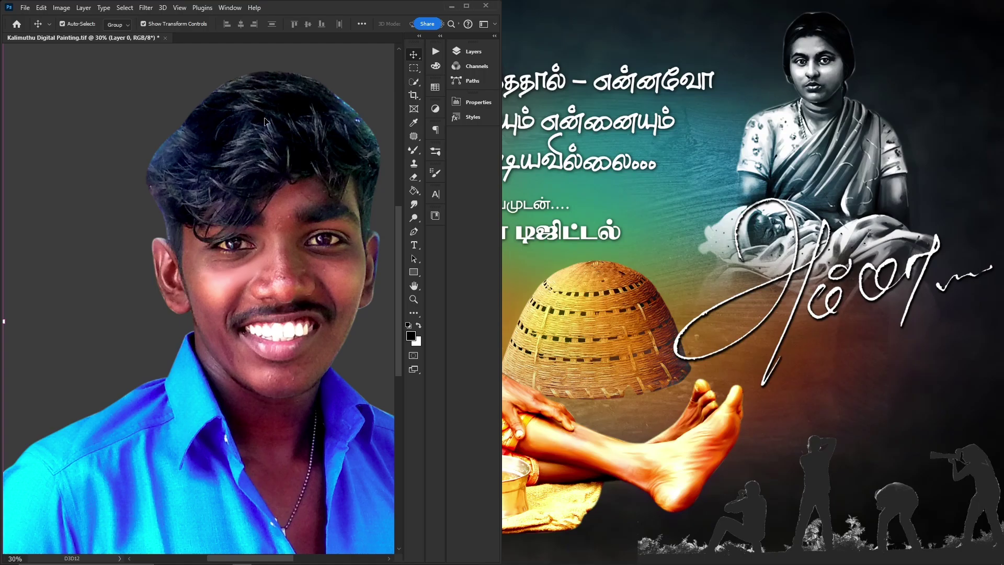
pyautogui.hotkey('ctrl', '0')
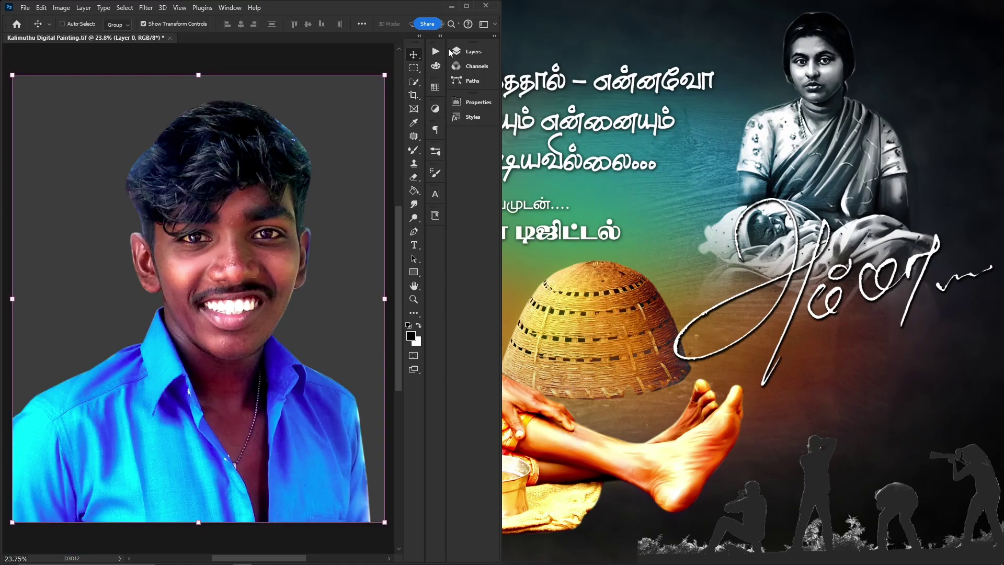
# - Expand the collapsed Layers panel to look at Layer 0, and close it again
pyautogui.scroll(4, 302, 212)
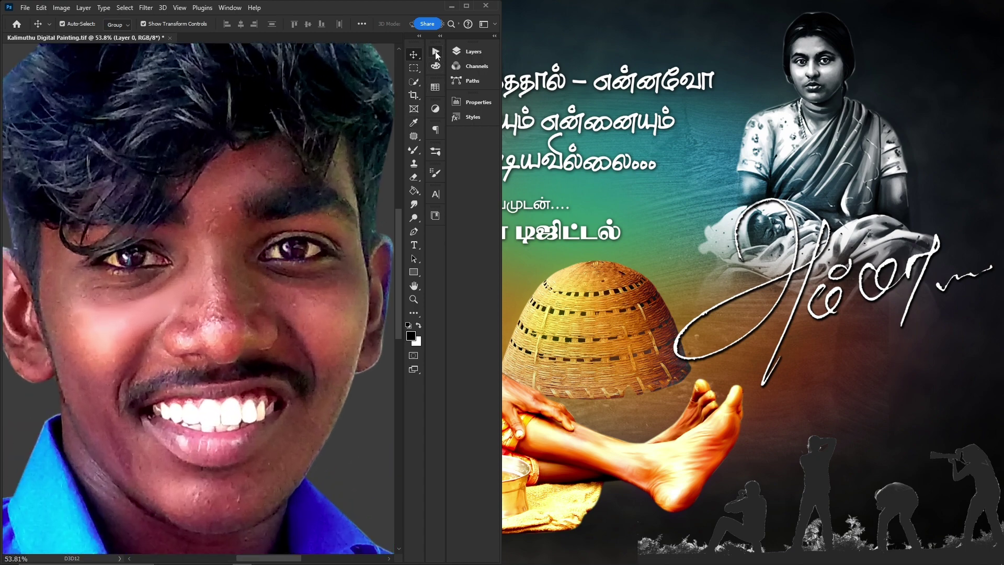
pyautogui.click(435, 50)
pyautogui.click(436, 51)
pyautogui.click(465, 51)
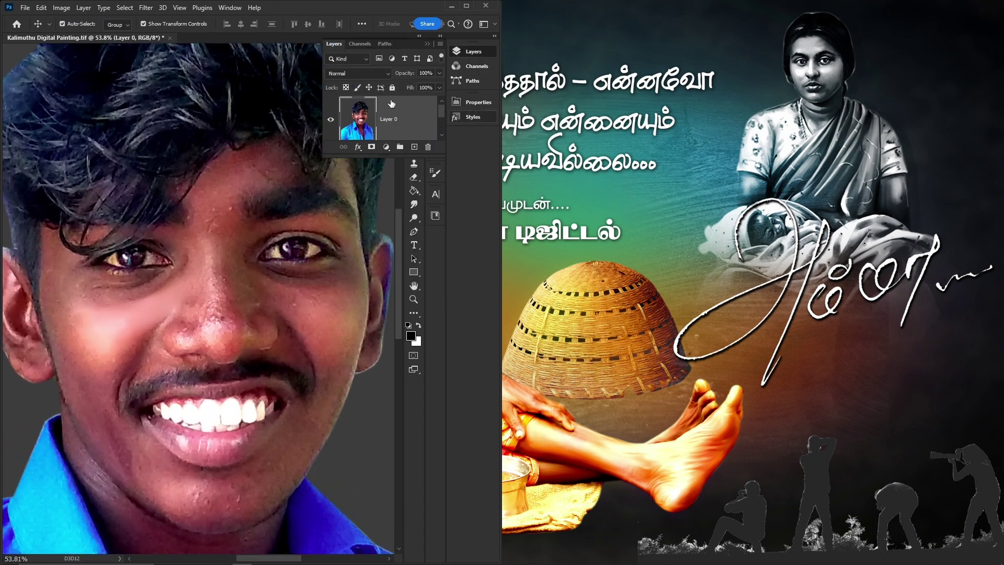
pyautogui.click(479, 47)
# - Erase Layer 0 around the eye below the hair fringe with a 196 px Eraser to reveal the painting, undoing unwanted strokes
pyautogui.press('b')
pyautogui.press('e')
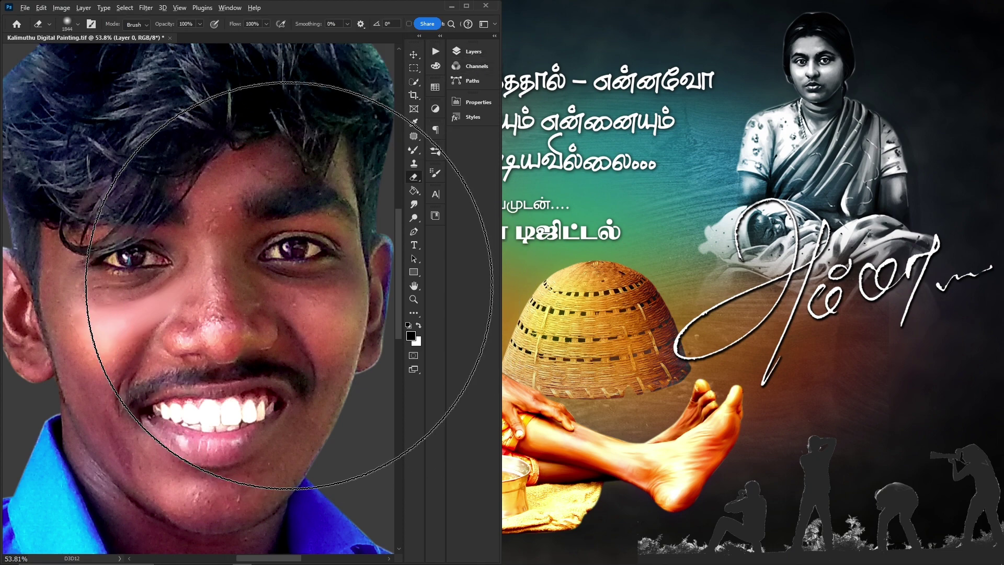
pyautogui.scroll(2, 293, 229)
pyautogui.moveTo(268, 265)
pyautogui.mouseDown()
pyautogui.moveTo(231, 253)
pyautogui.moveTo(334, 271)
pyautogui.moveTo(139, 179)
pyautogui.moveTo(27, 303)
pyautogui.moveTo(375, 313)
pyautogui.mouseUp()
pyautogui.scroll(2, 251, 251)
pyautogui.hotkey('ctrl', 'z')
pyautogui.hotkey('ctrl', 'z')
pyautogui.hotkey('ctrl', 'z')
pyautogui.hotkey('ctrl', 'z')
pyautogui.hotkey('ctrl', 'z')
pyautogui.hotkey('ctrl', 'z')
pyautogui.hotkey('ctrl', 'z')
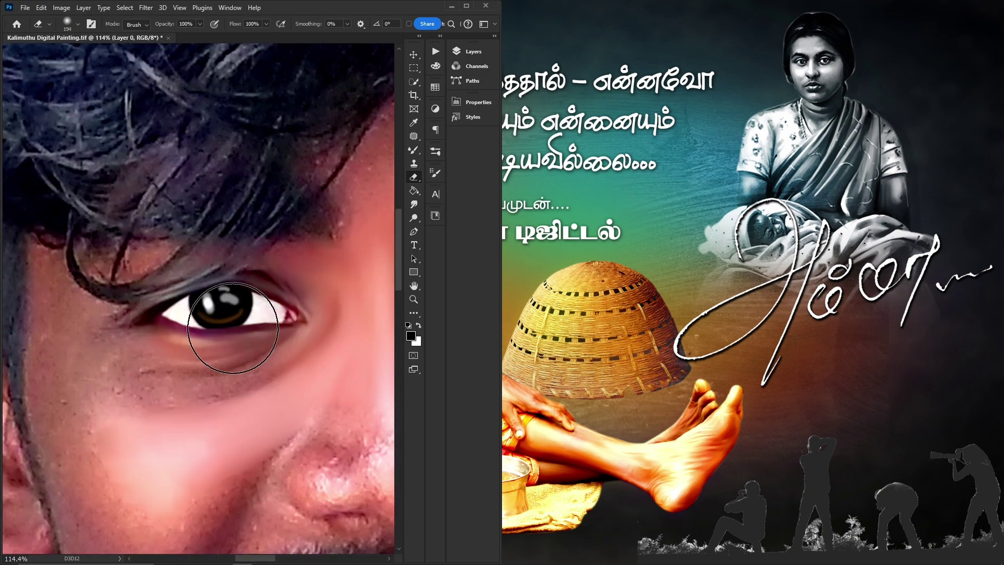
# - Erase the rest of Layer 0 across the face, hair, shirt and background with an 896 px Eraser to reveal the painting
pyautogui.scroll(-10, 240, 239)
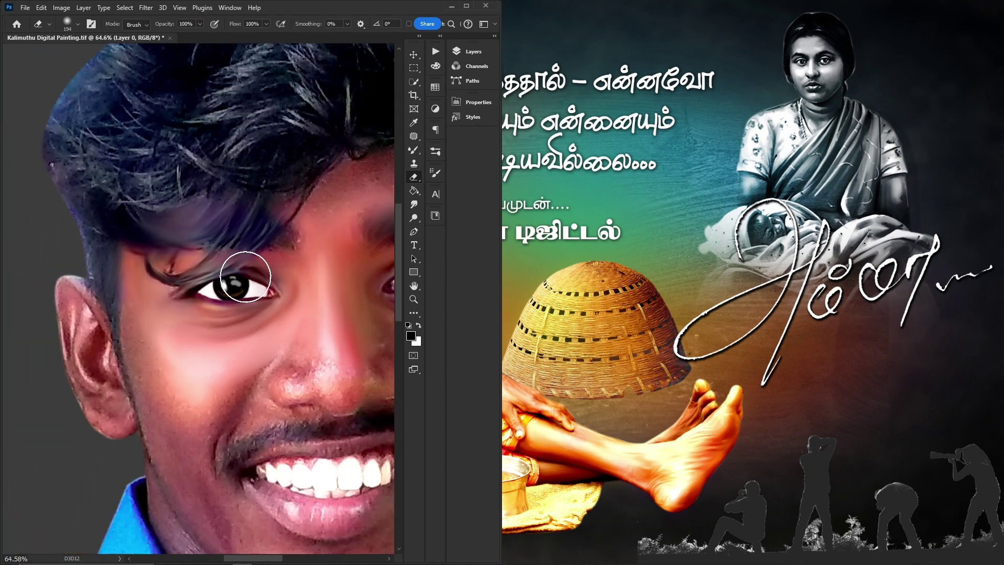
pyautogui.moveTo(256, 356)
pyautogui.mouseDown()
pyautogui.moveTo(360, 314)
pyautogui.moveTo(241, 86)
pyautogui.moveTo(39, 365)
pyautogui.moveTo(10, 255)
pyautogui.mouseUp()
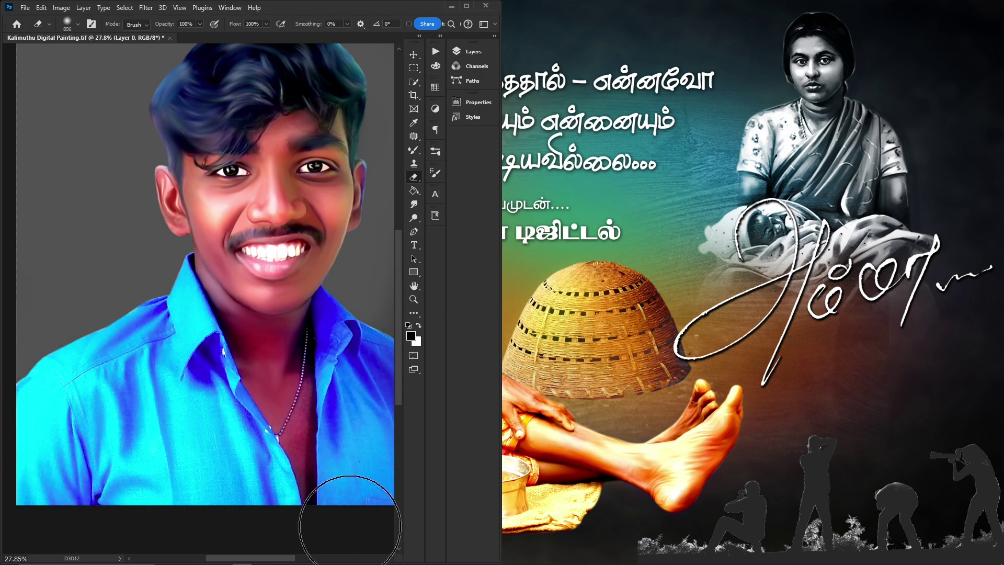
pyautogui.scroll(5, 335, 447)
pyautogui.hscroll(2, 334, 447)
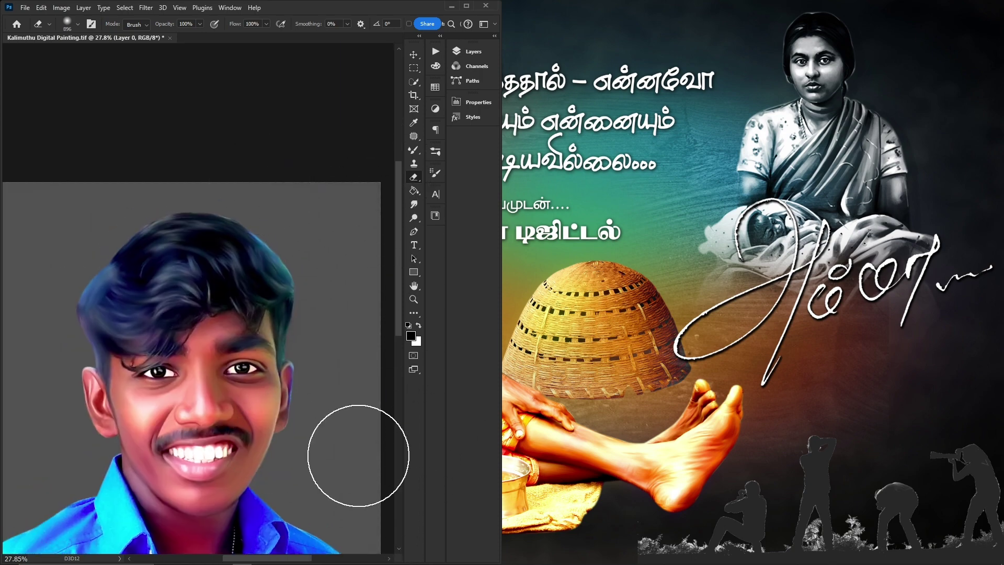
pyautogui.scroll(-5, 299, 398)
pyautogui.hscroll(1, 300, 399)
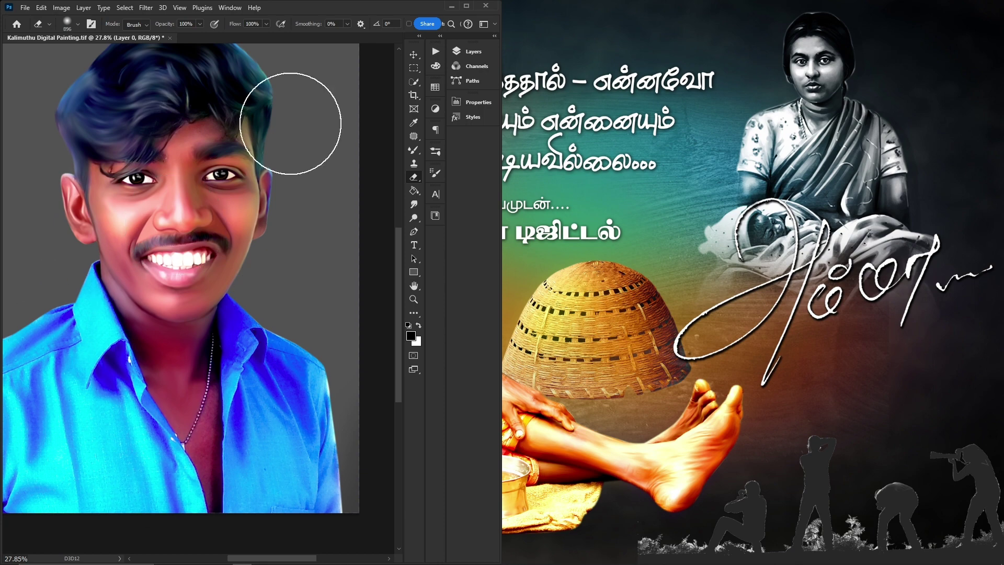
pyautogui.scroll(4, 330, 285)
pyautogui.scroll(-1, 248, 92)
pyautogui.scroll(1, 248, 92)
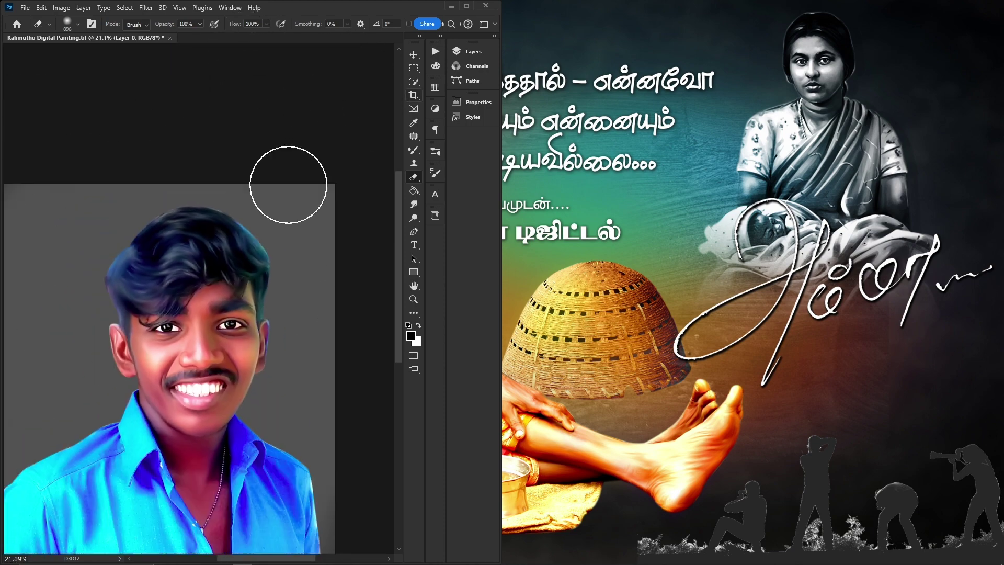
pyautogui.scroll(-1, 265, 230)
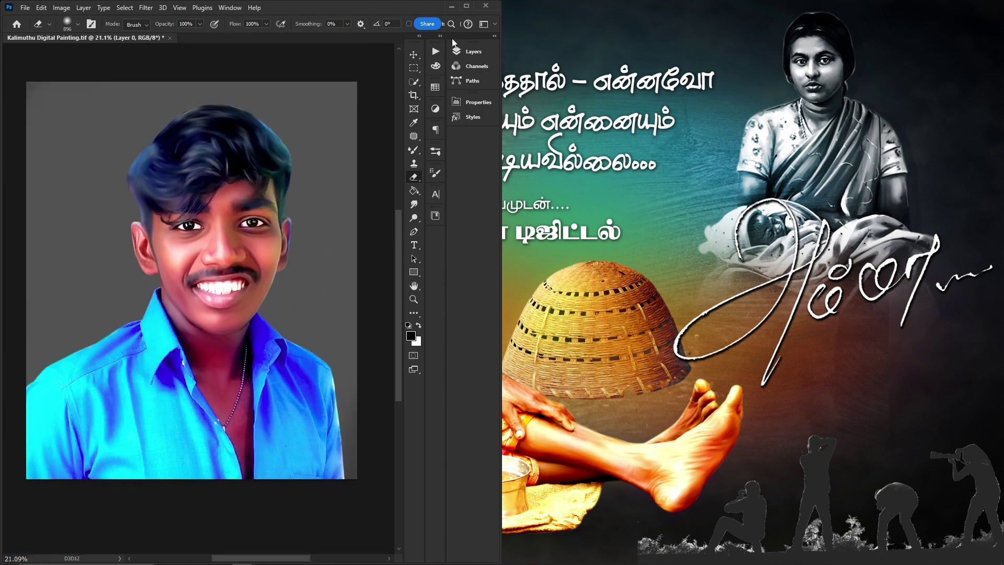
# - Maximize the Photoshop window and expand the side panels, cancelling the accidental quit
pyautogui.click(479, 6)
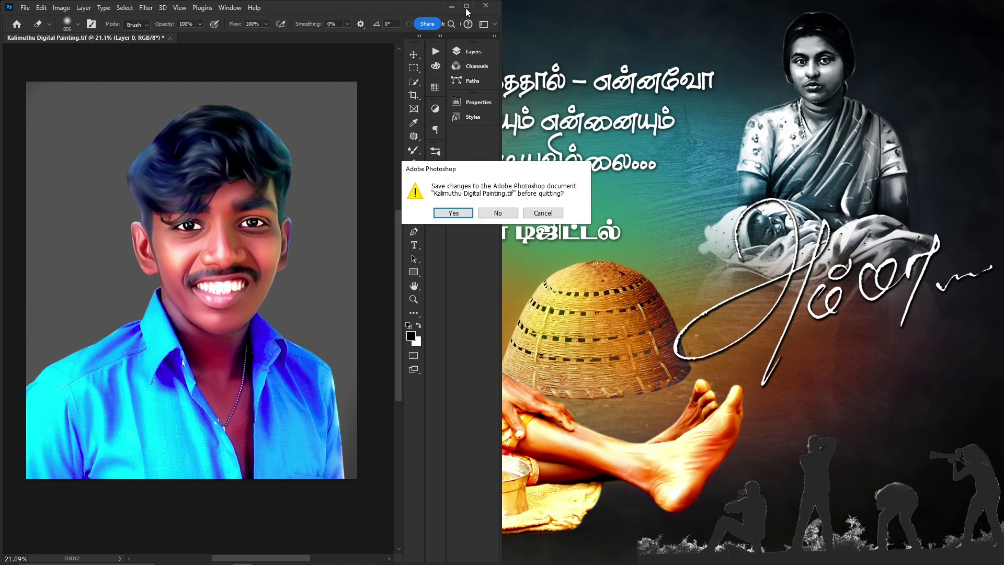
pyautogui.press('Escape')
pyautogui.click(466, 6)
pyautogui.click(984, 54)
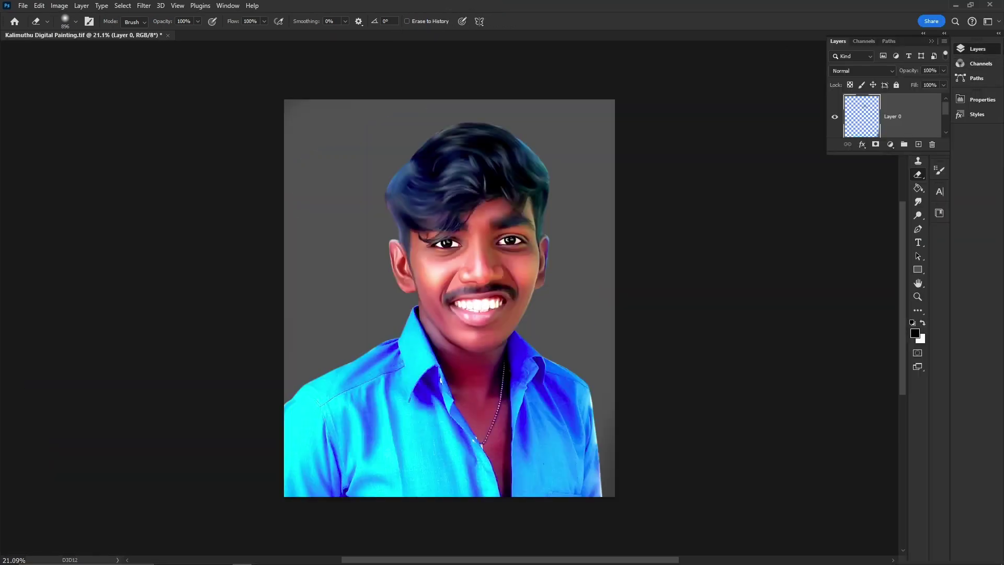
pyautogui.click(999, 21)
pyautogui.click(998, 22)
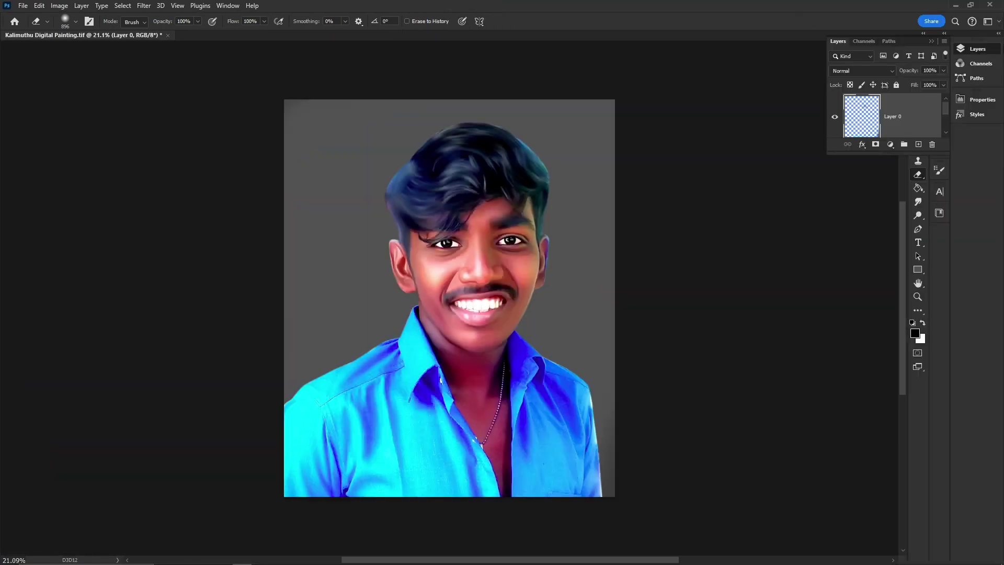
pyautogui.click(998, 35)
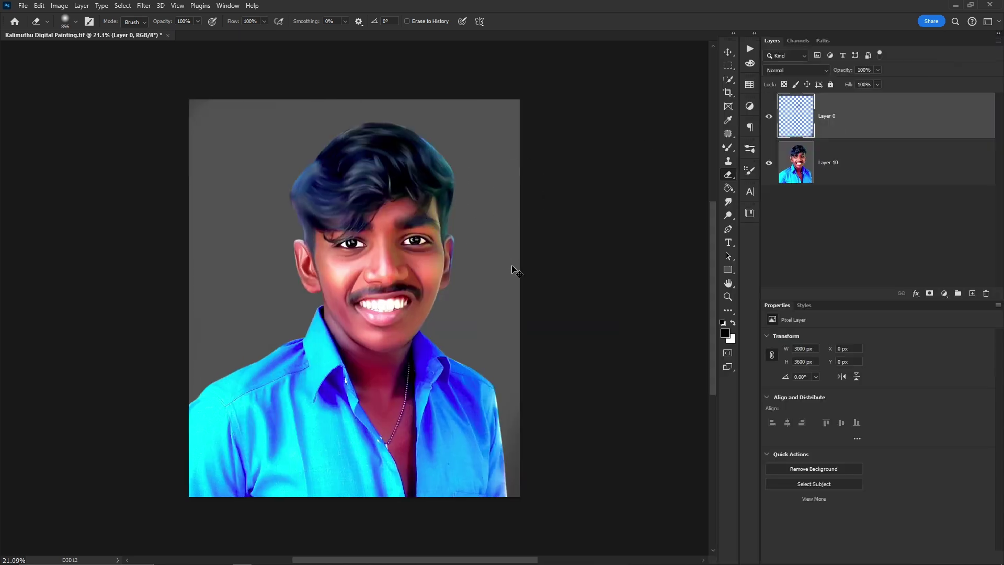
# - Close the digital painting document without saving its changes and minimize Photoshop
pyautogui.hotkey('ctrl', 'w')
pyautogui.press('n')
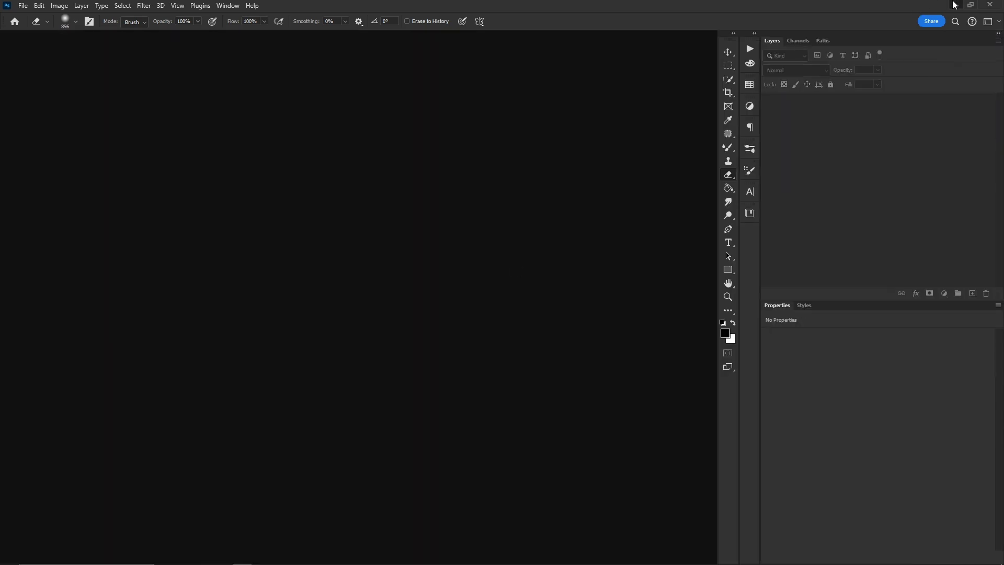
pyautogui.click(956, 5)
# - Open the Badge file in Photoshop from the desktop folder இந்திரா டிஜிட்டல் and activate the Move tool
pyautogui.doubleClick(19, 128)
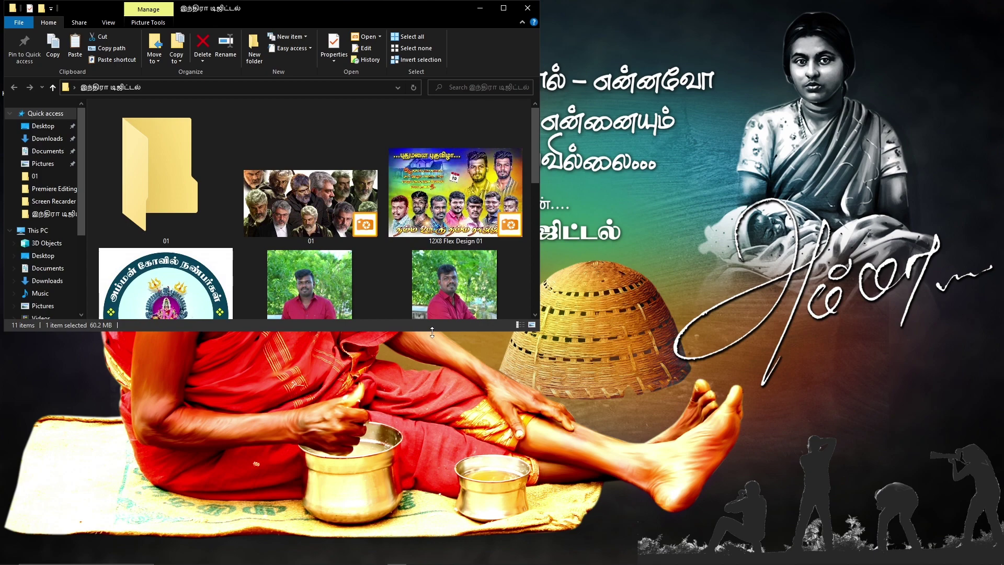
pyautogui.click(504, 8)
pyautogui.click(525, 312)
pyautogui.click(598, 128)
pyautogui.doubleClick(597, 128)
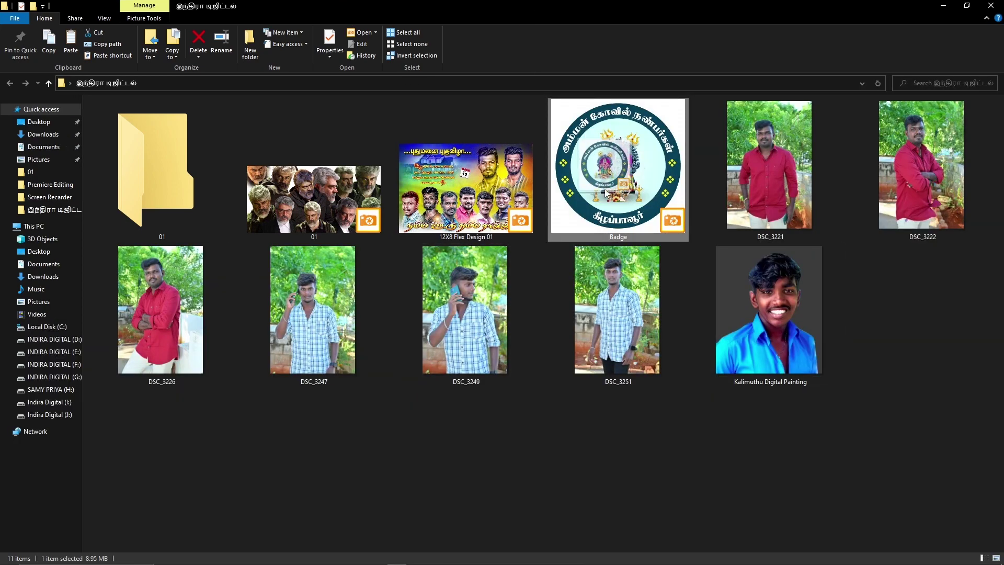
pyautogui.press('v')
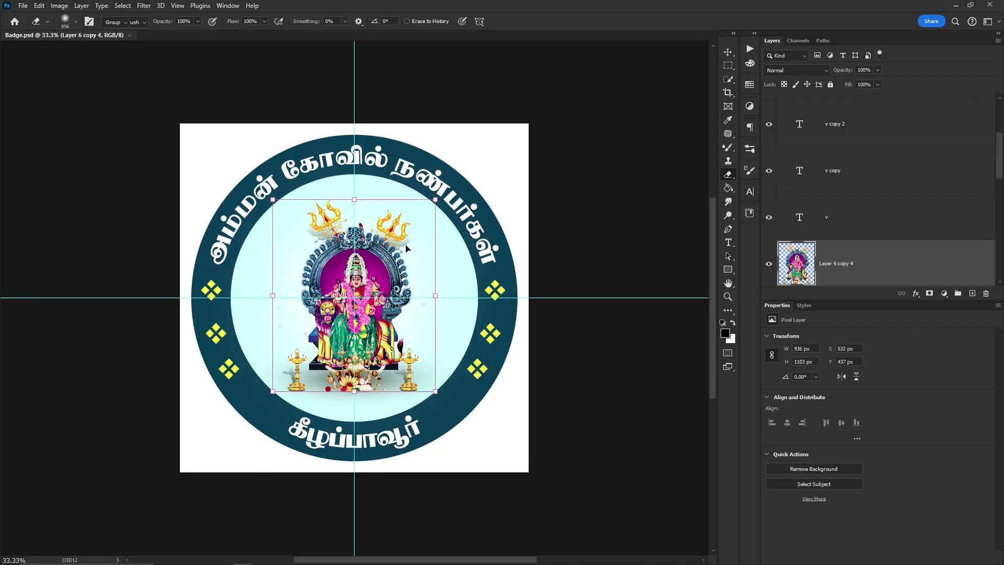
# - Save the badge as a JPEG named 01 in the 01 folder, at Maximum quality 12 with the Baseline ("Standard") format
pyautogui.click(23, 5)
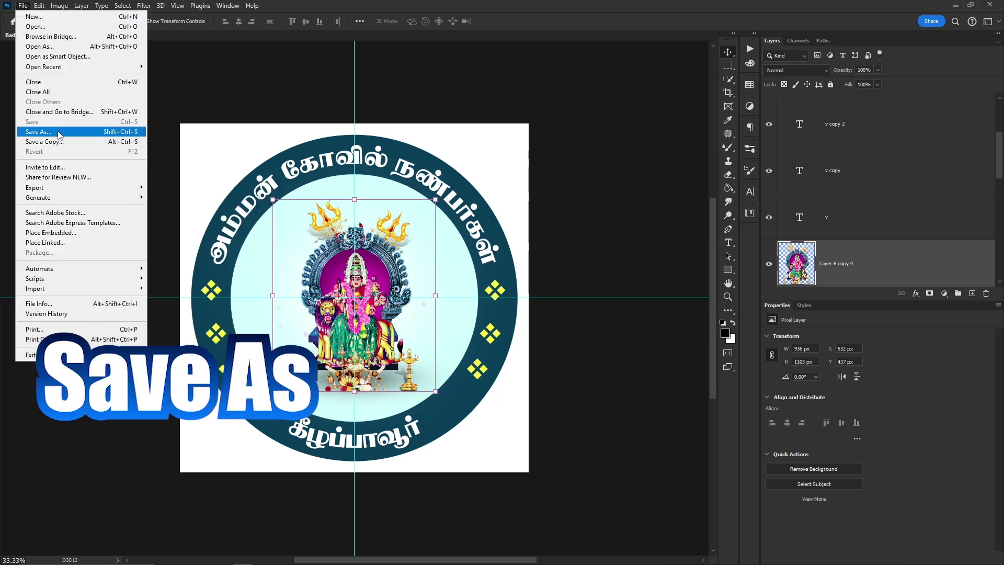
pyautogui.click(41, 131)
pyautogui.doubleClick(124, 100)
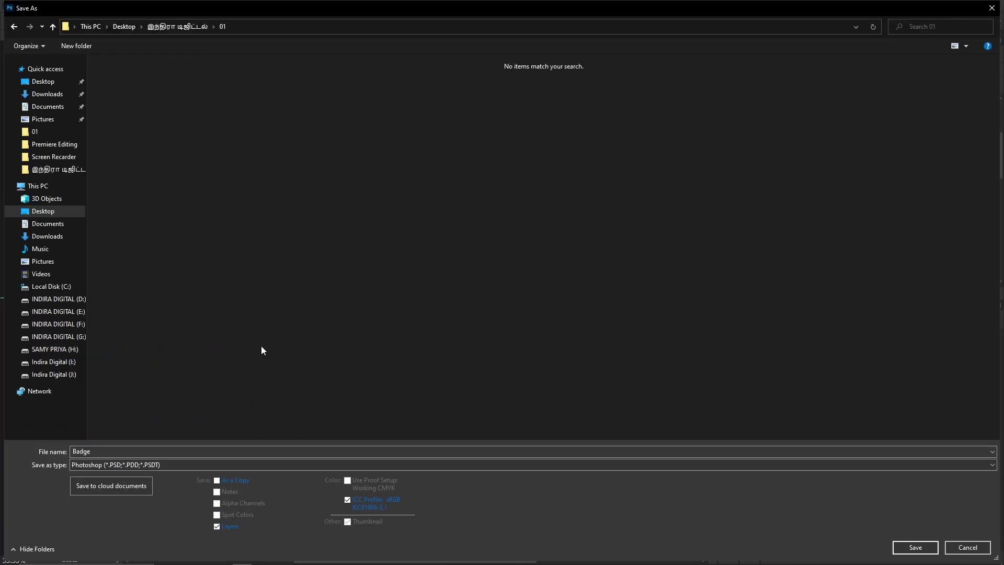
pyautogui.write('01')
pyautogui.press('Tab')
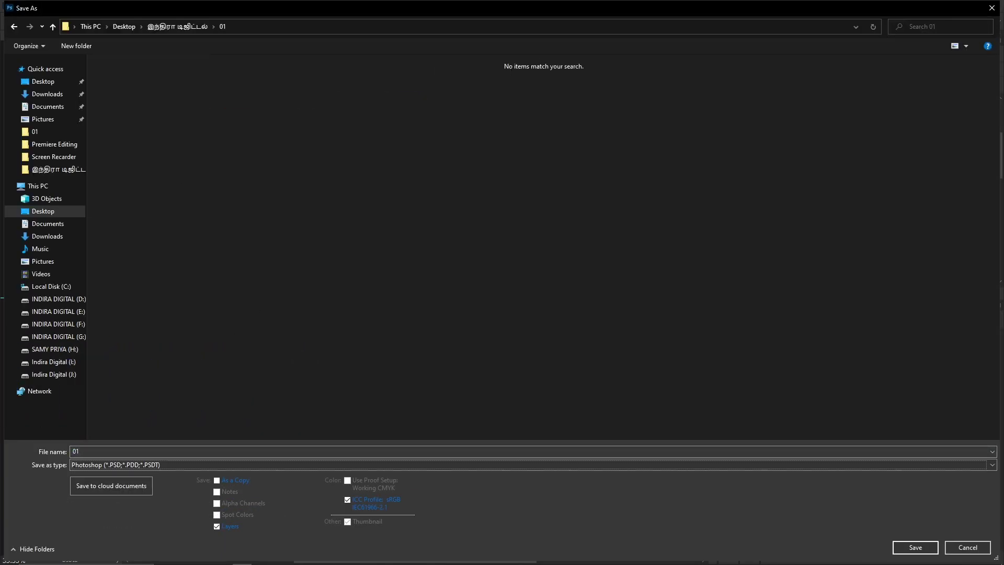
pyautogui.press('j')
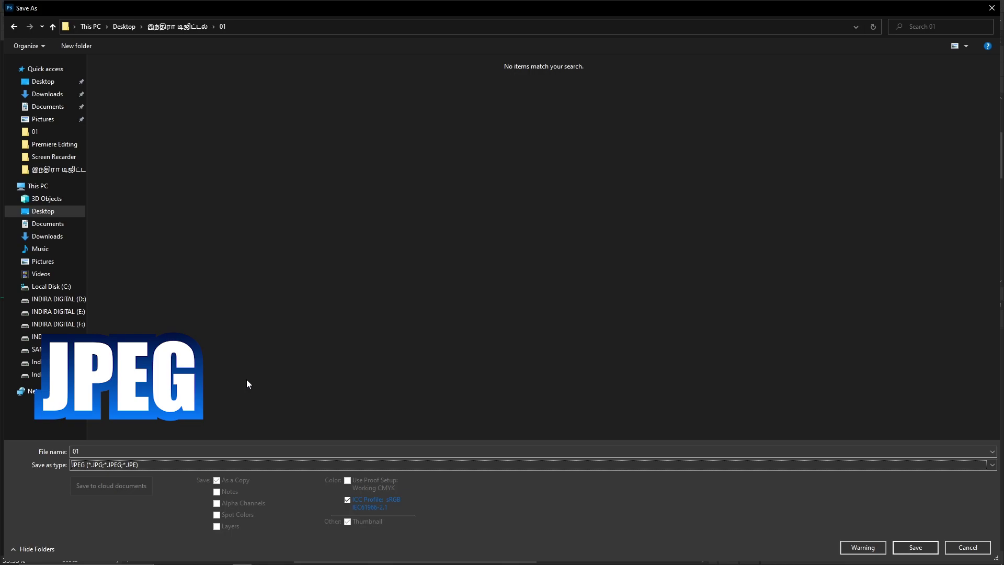
pyautogui.press('Return')
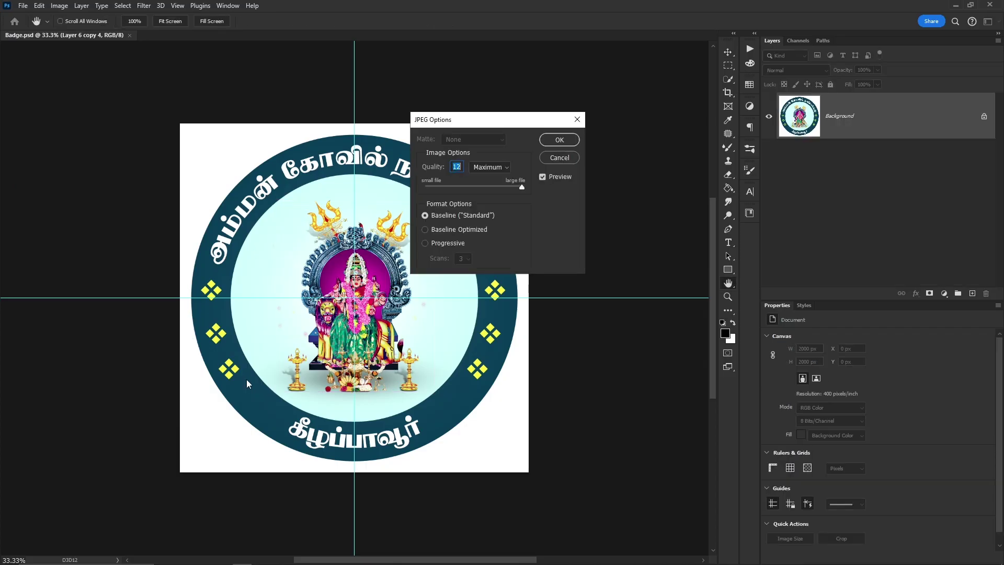
pyautogui.press('Return')
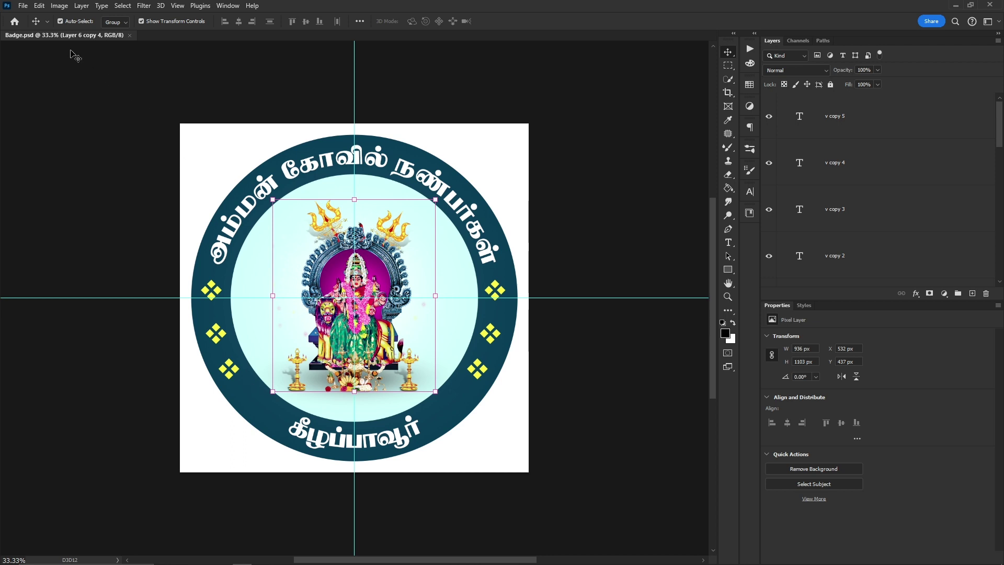
# - Open the Export As settings for the badge and set the file format to JPG
pyautogui.click(23, 6)
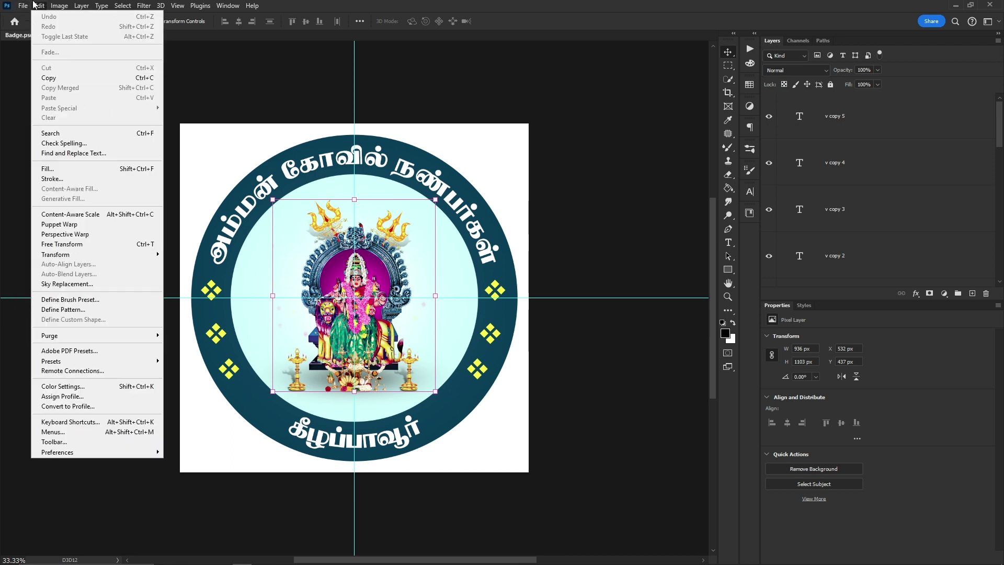
pyautogui.moveTo(73, 188)
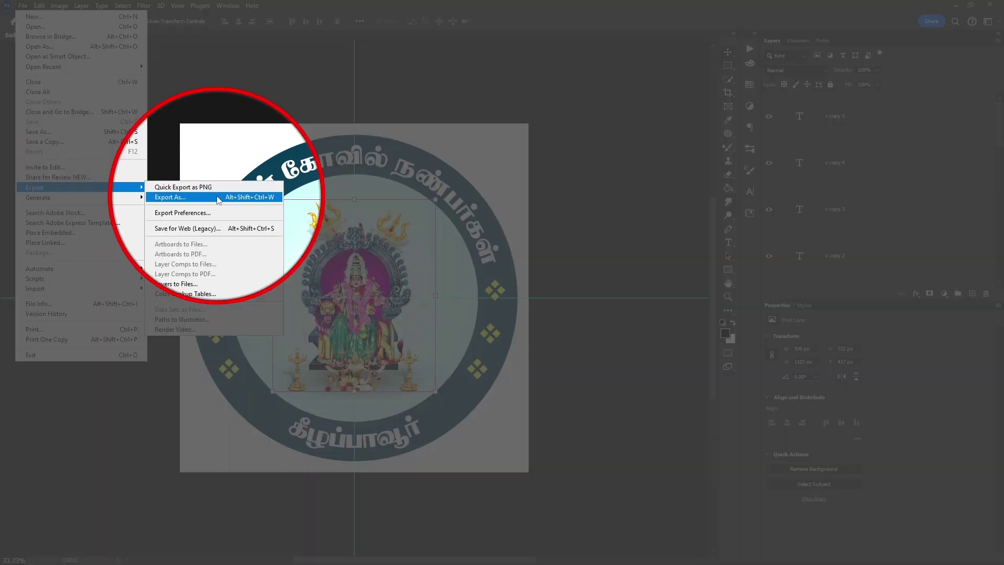
pyautogui.click(219, 198)
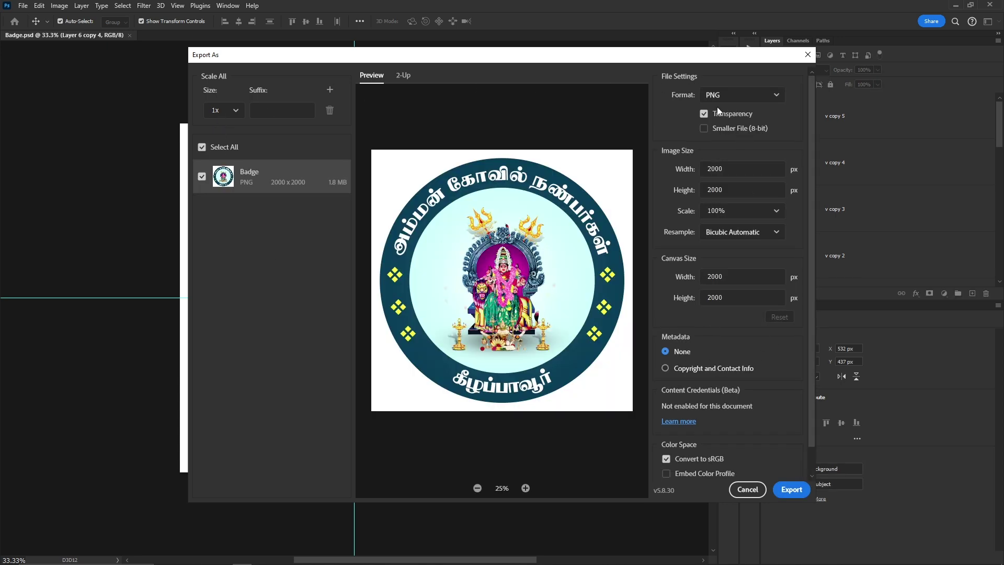
pyautogui.click(718, 93)
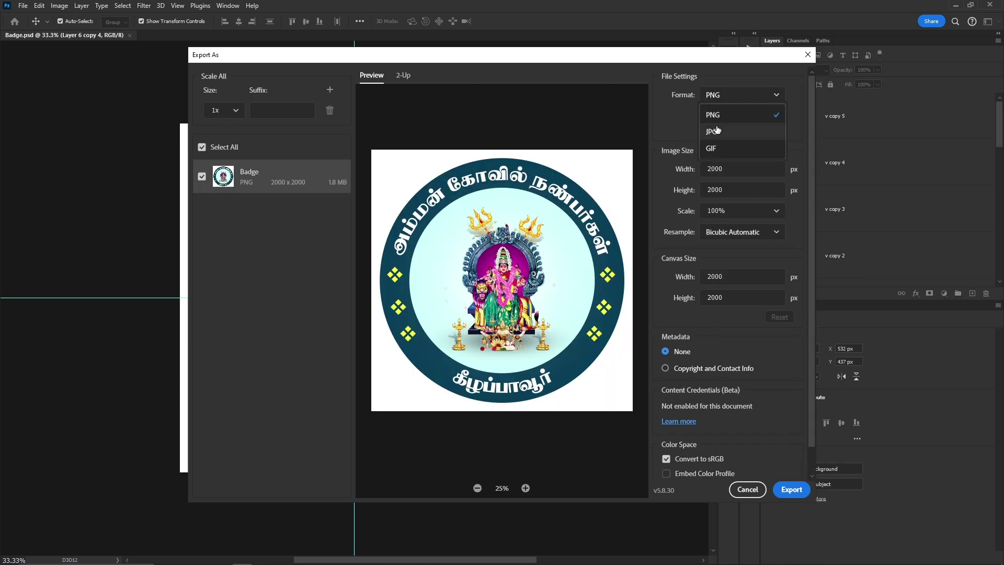
pyautogui.click(718, 129)
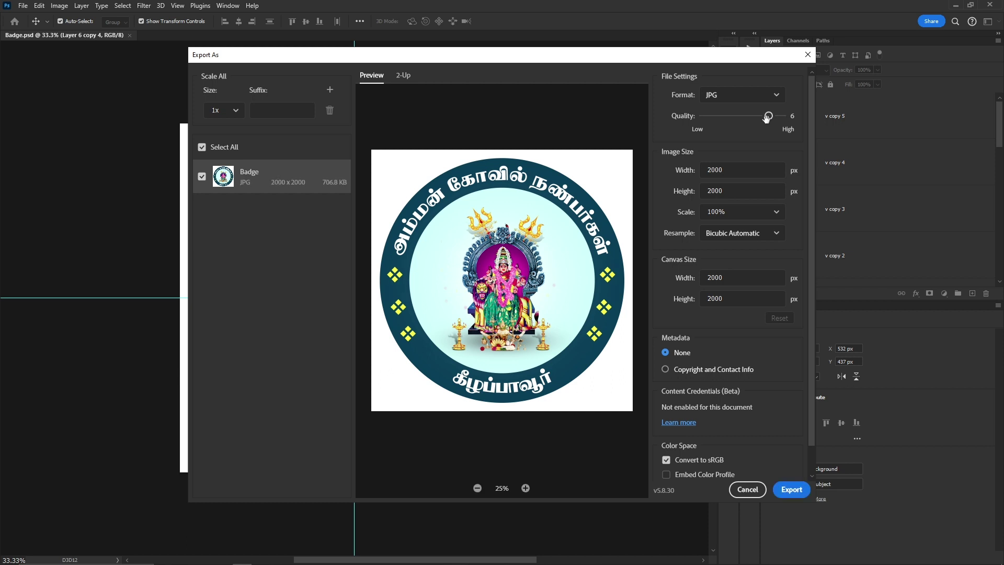
pyautogui.click(726, 95)
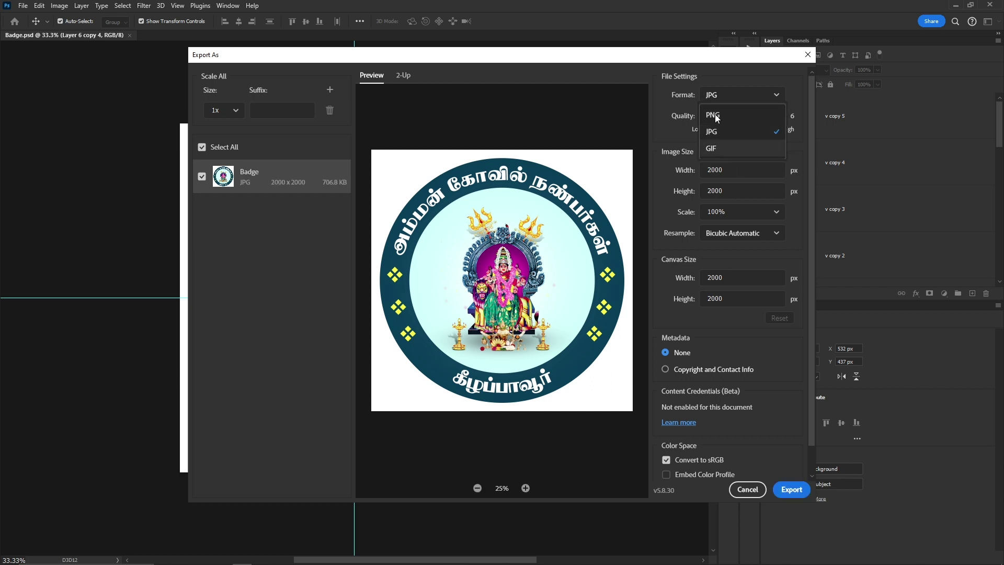
pyautogui.click(687, 102)
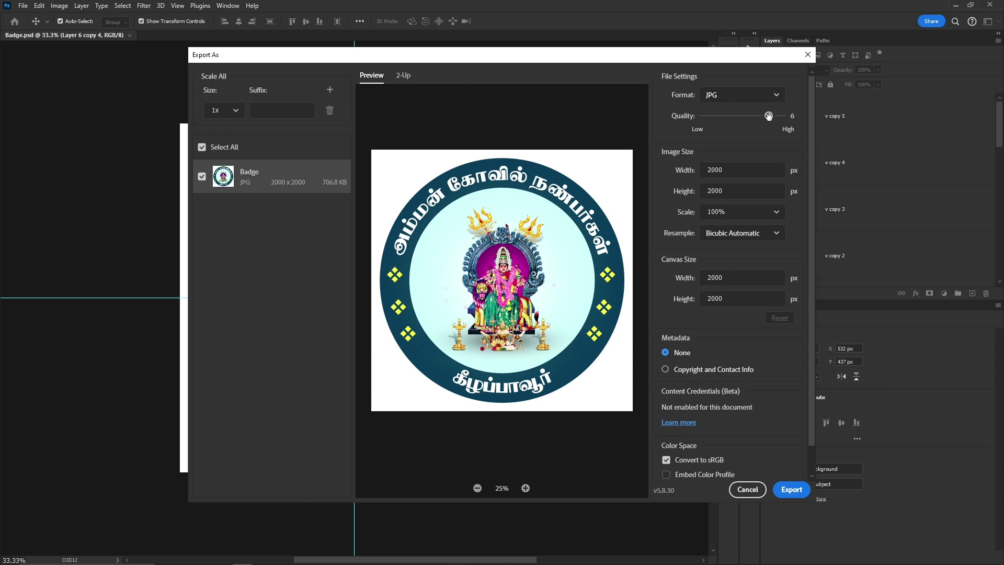
# - Set the JPG quality to 7 and export the badge as 02 into the 01 folder
pyautogui.moveTo(768, 116); pyautogui.dragTo(800, 131)
pyautogui.scroll(-1, 762, 372)
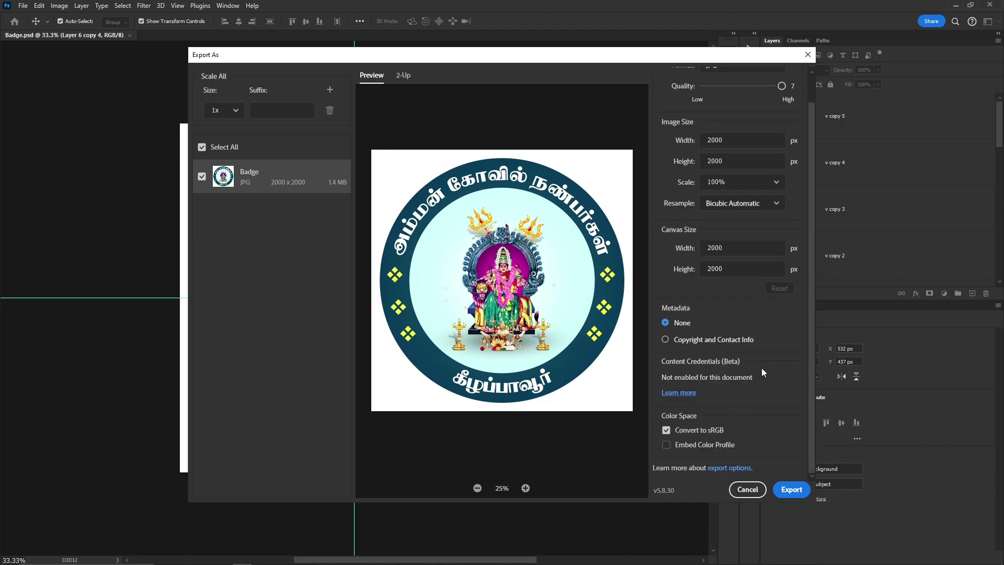
pyautogui.click(791, 490)
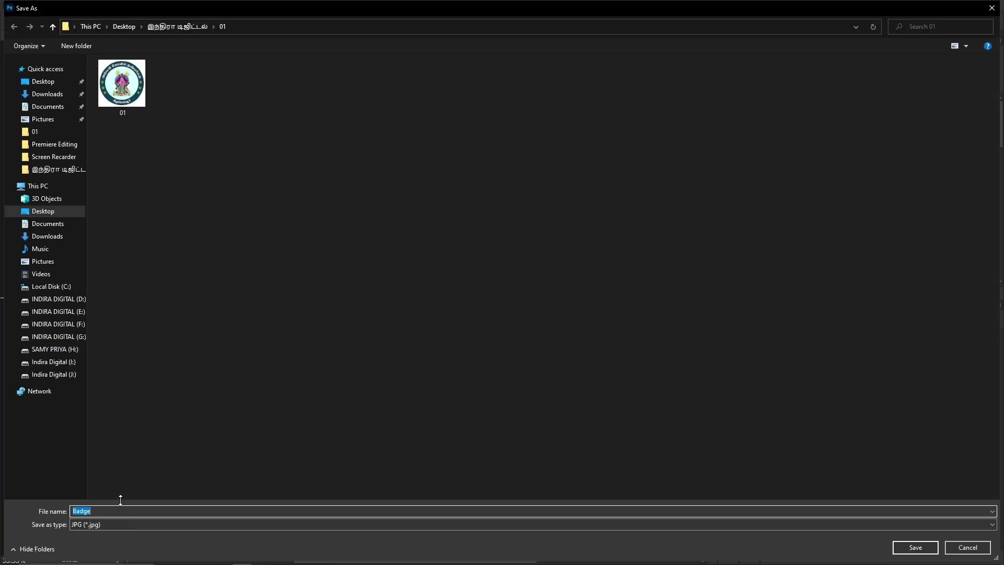
pyautogui.press('Return')
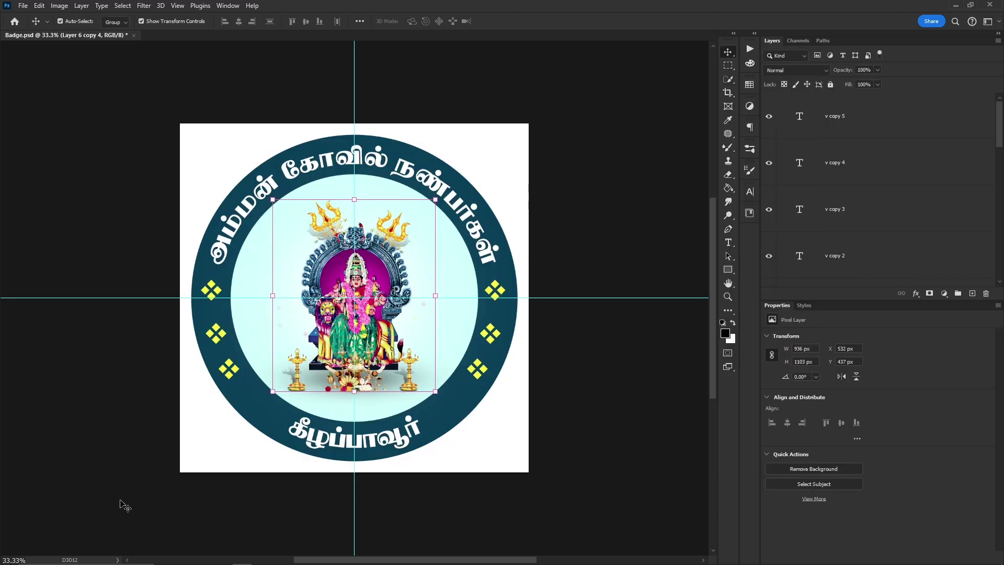
# - Switch to the 01 folder in File Explorer and compare the file sizes in the properties of images 01 and 02
pyautogui.hotkey('alt', 'Tab')
pyautogui.doubleClick(157, 176)
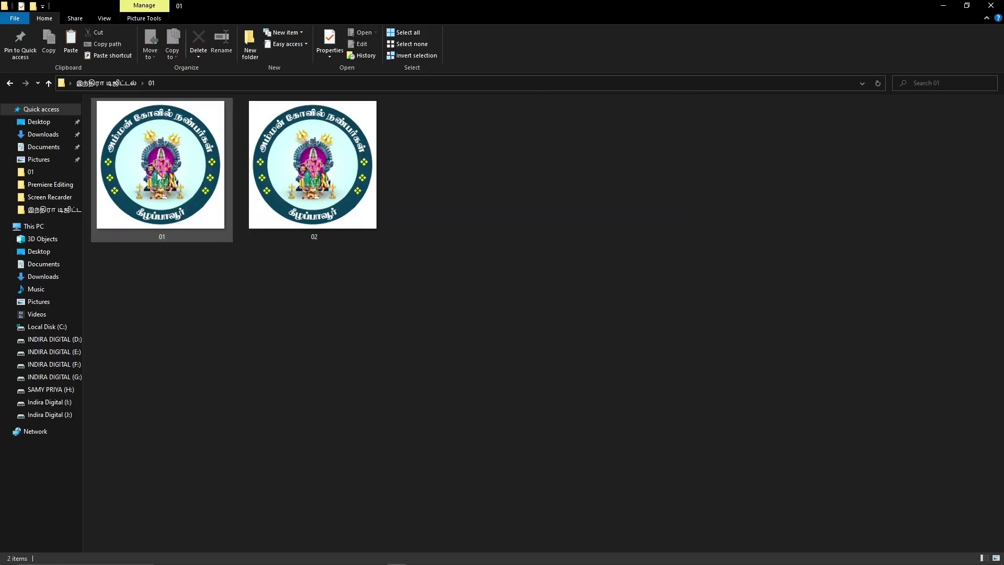
pyautogui.click(285, 179)
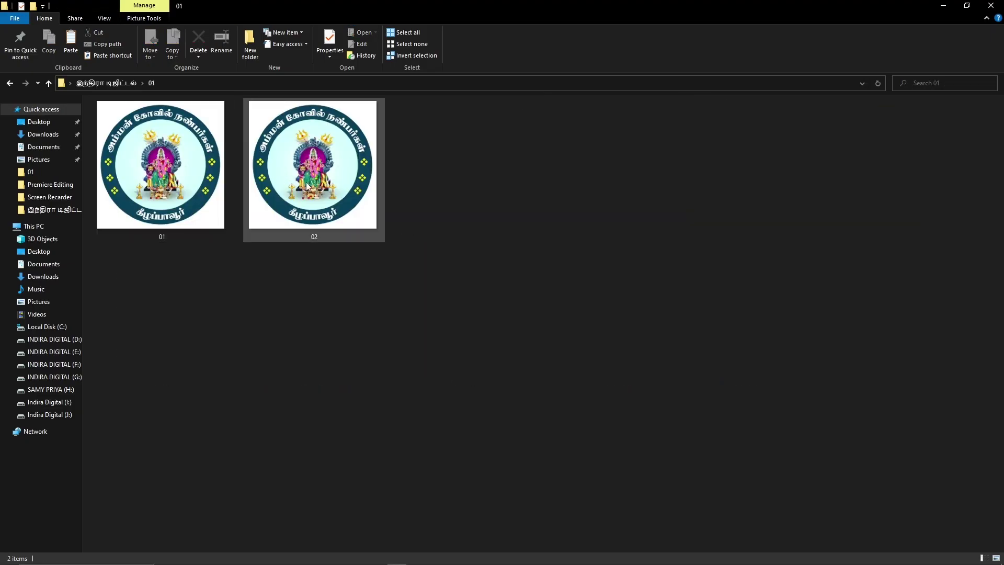
pyautogui.click(194, 186)
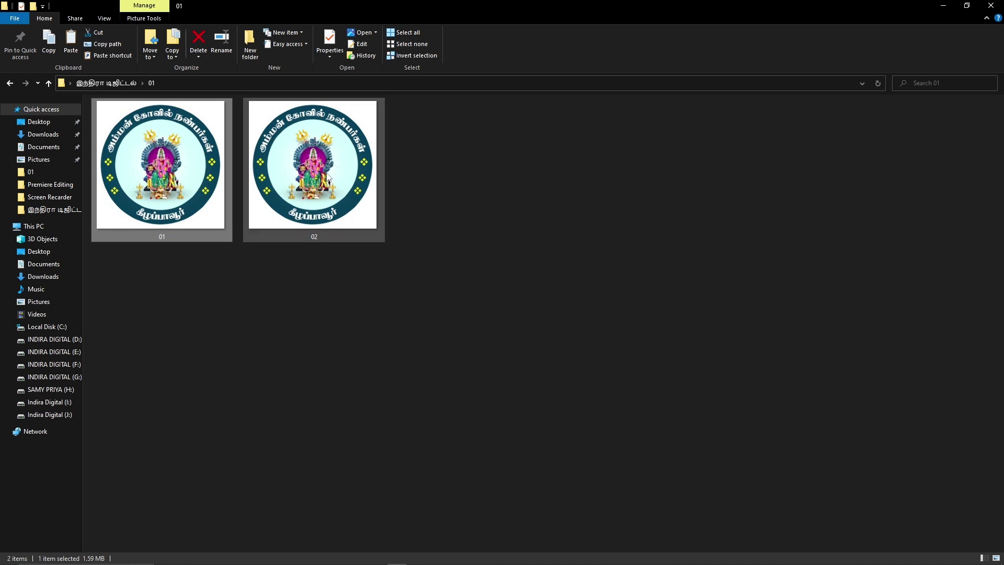
pyautogui.hotkey('alt', 'Return')
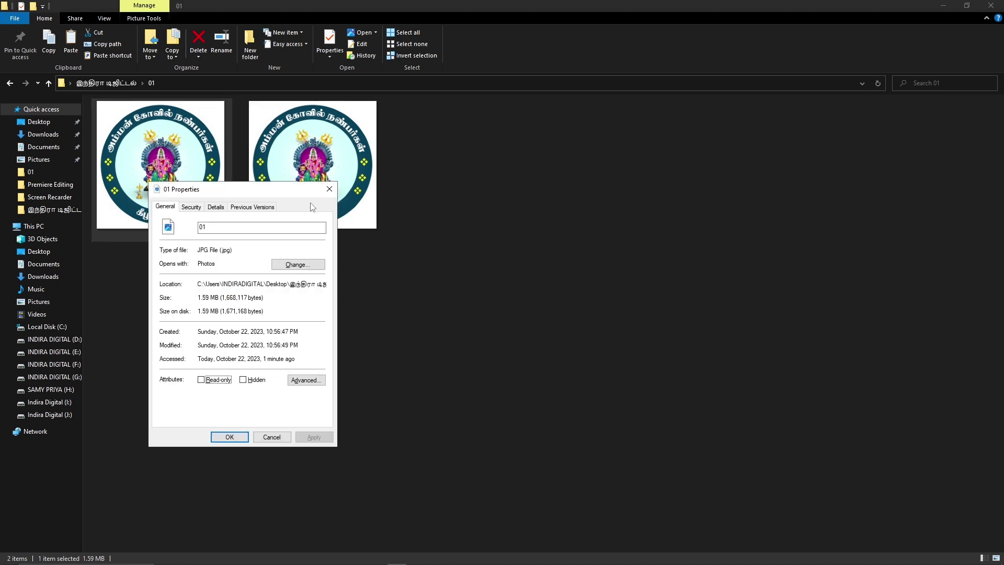
pyautogui.click(329, 189)
pyautogui.click(327, 151)
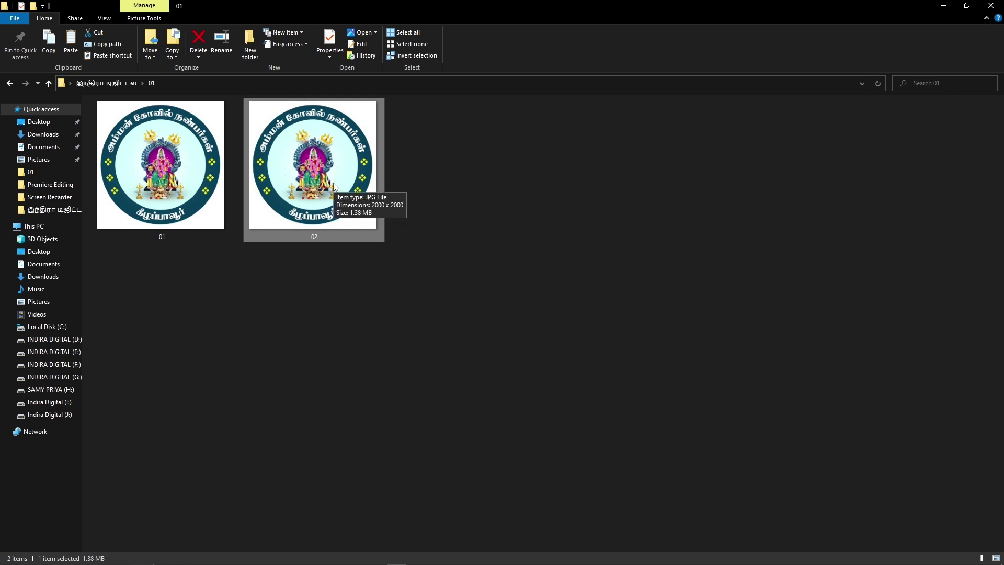
pyautogui.hotkey('alt', 'Return')
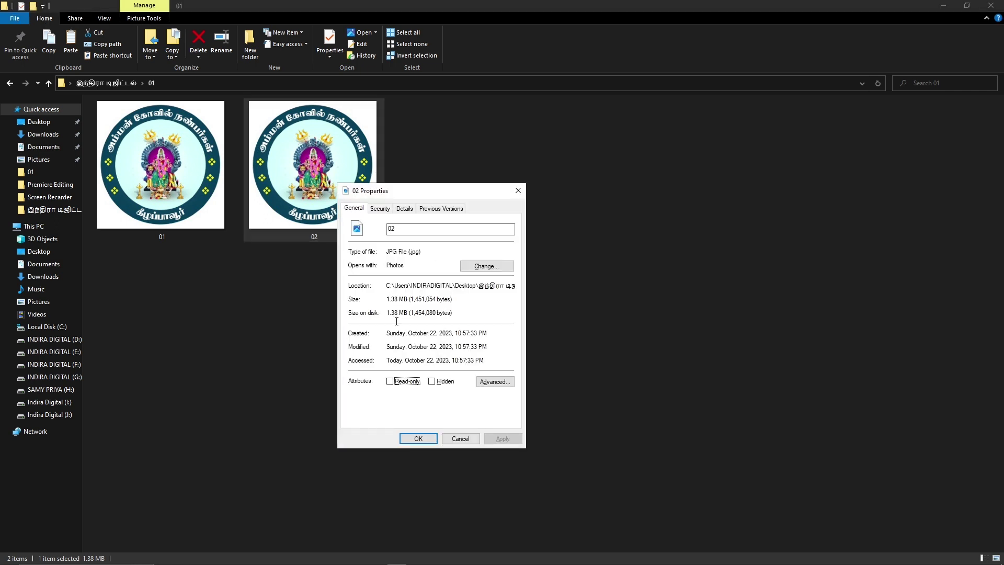
pyautogui.click(518, 190)
# - Delete both badge images, 01 and 02, from the 01 folder
pyautogui.moveTo(308, 297); pyautogui.dragTo(93, 100)
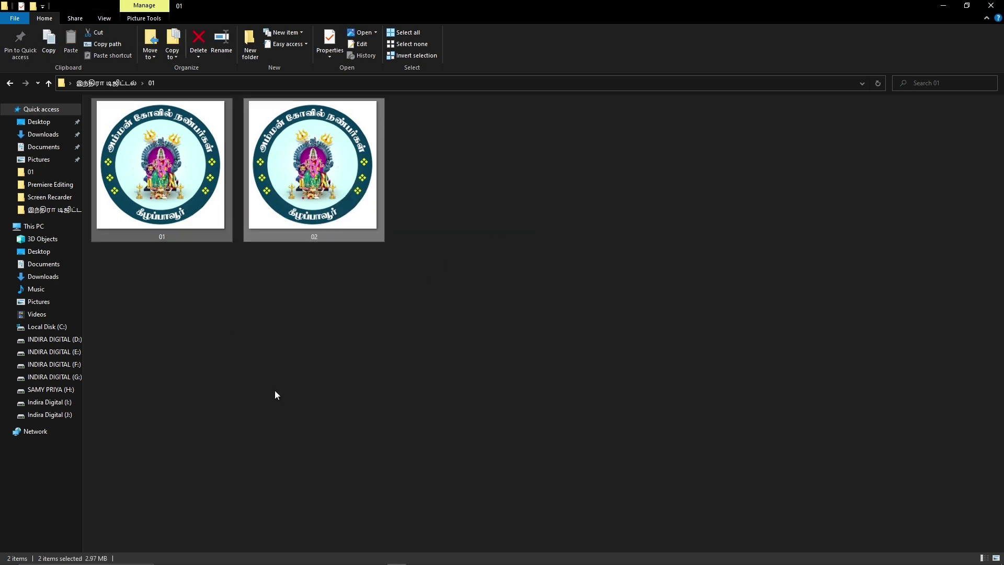
pyautogui.press('Delete')
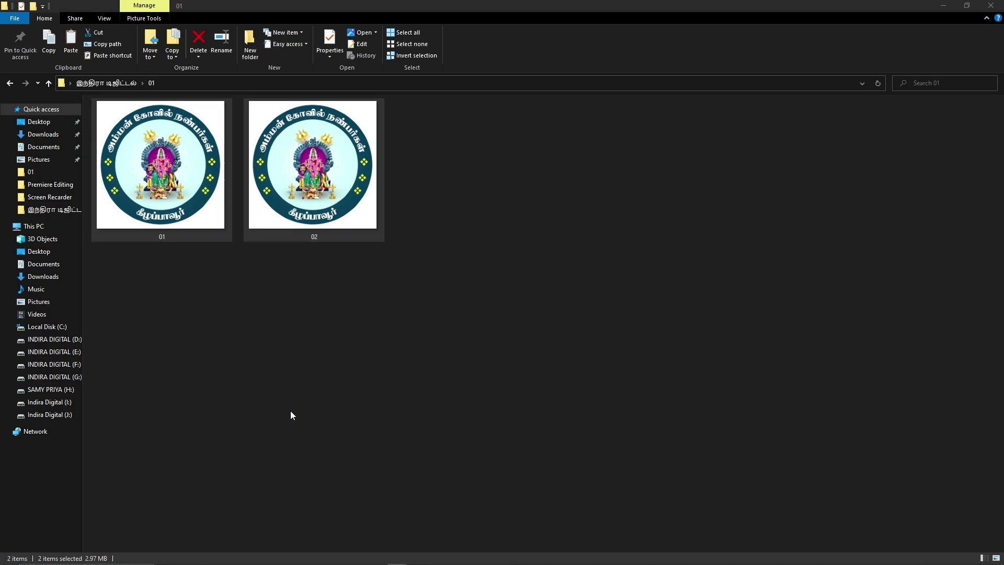
# - Return to Photoshop, deselect the active layer and hide the guides on the badge canvas
pyautogui.hotkey('alt', 'Tab')
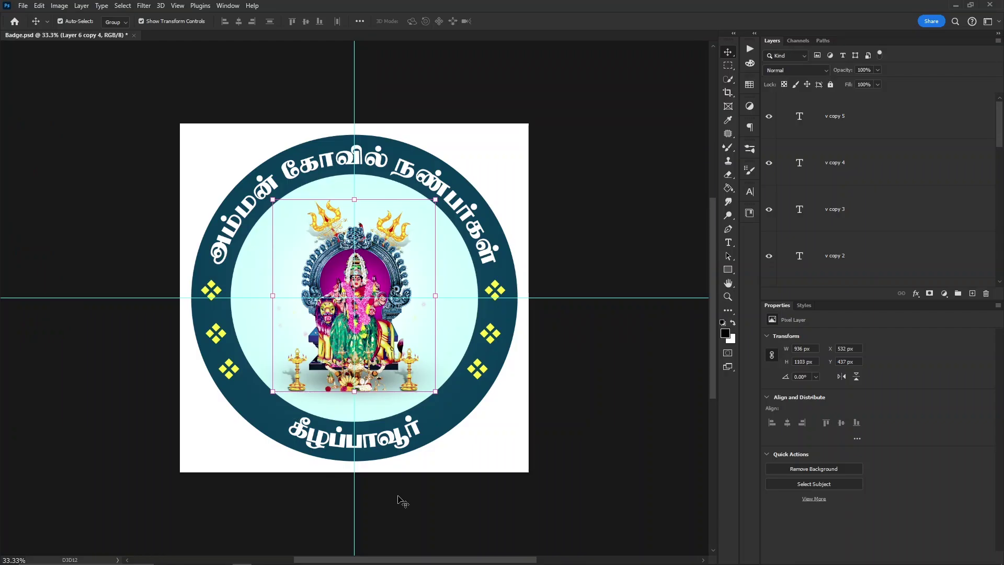
pyautogui.click(481, 497)
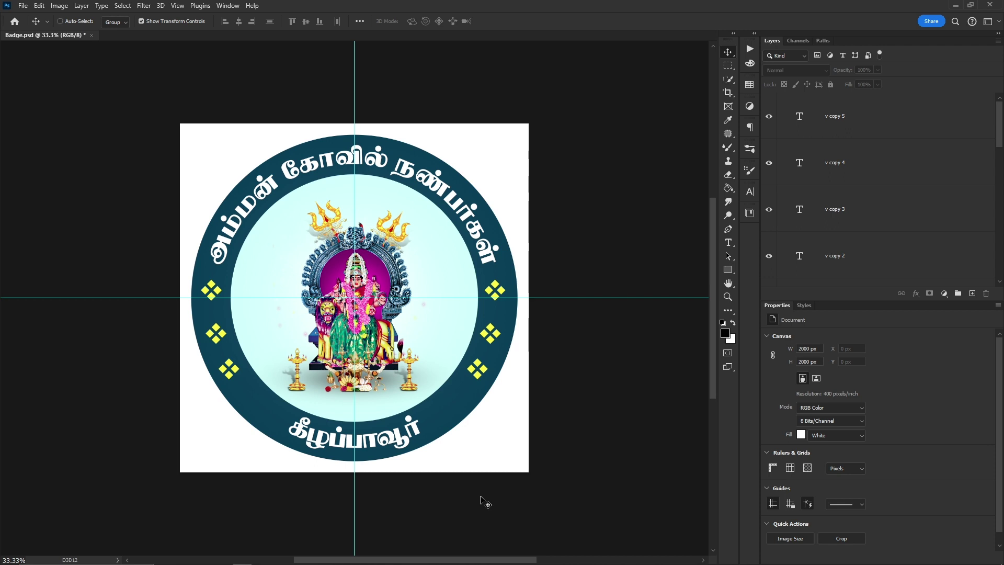
pyautogui.hotkey('ctrl', ';')
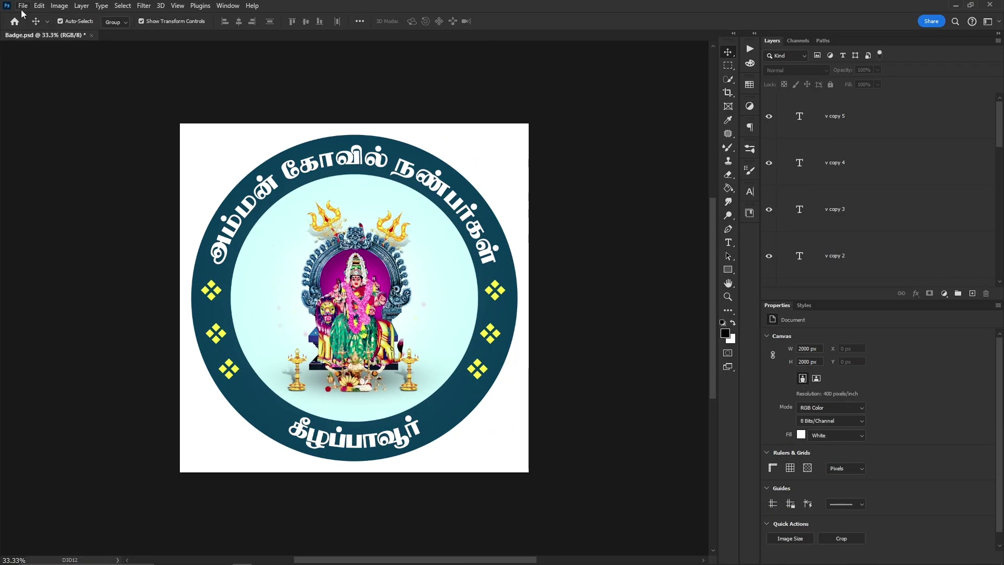
# - Open the Export As settings again and add a second export size of 0.5x with the suffix @0.5x
pyautogui.click(22, 6)
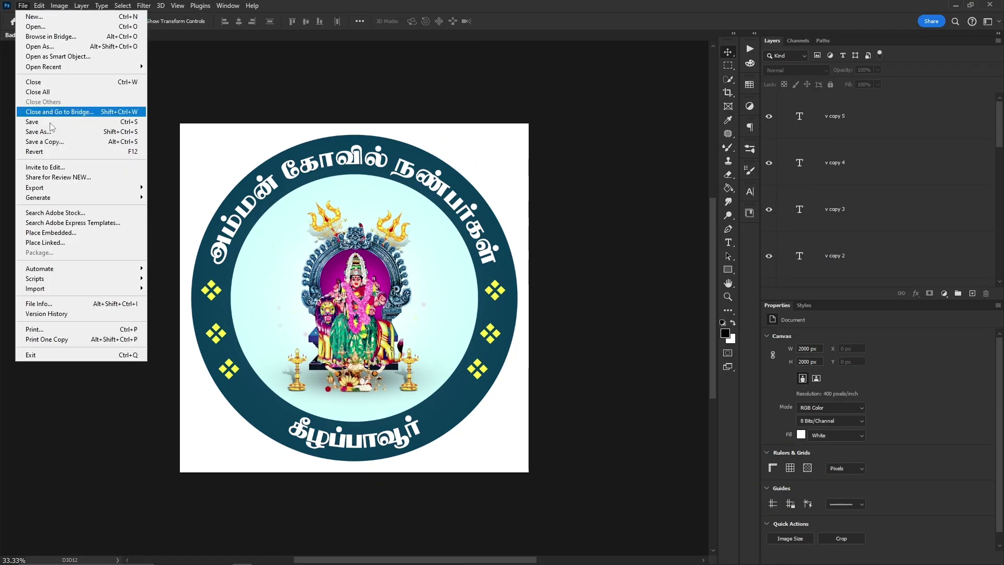
pyautogui.moveTo(68, 187)
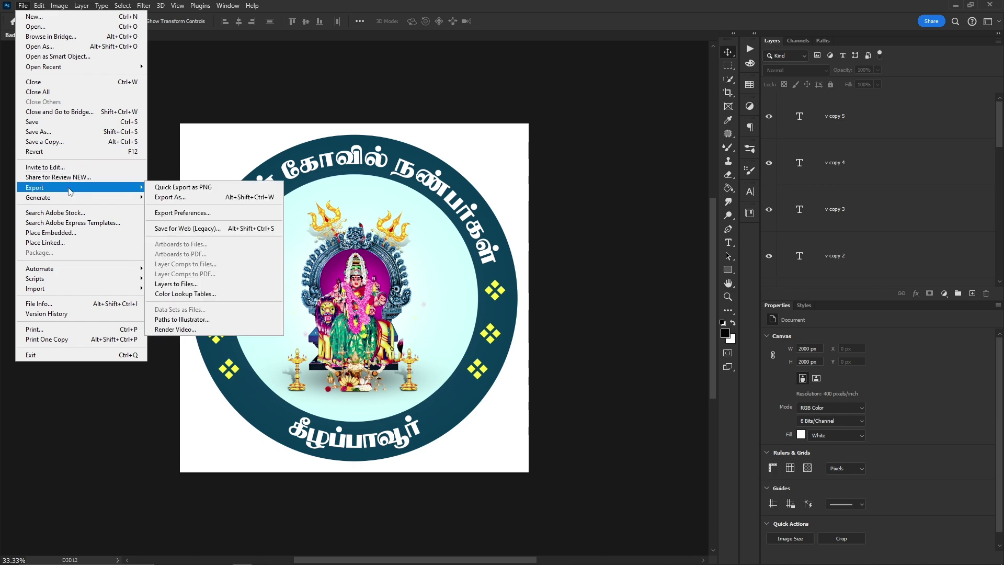
pyautogui.click(180, 198)
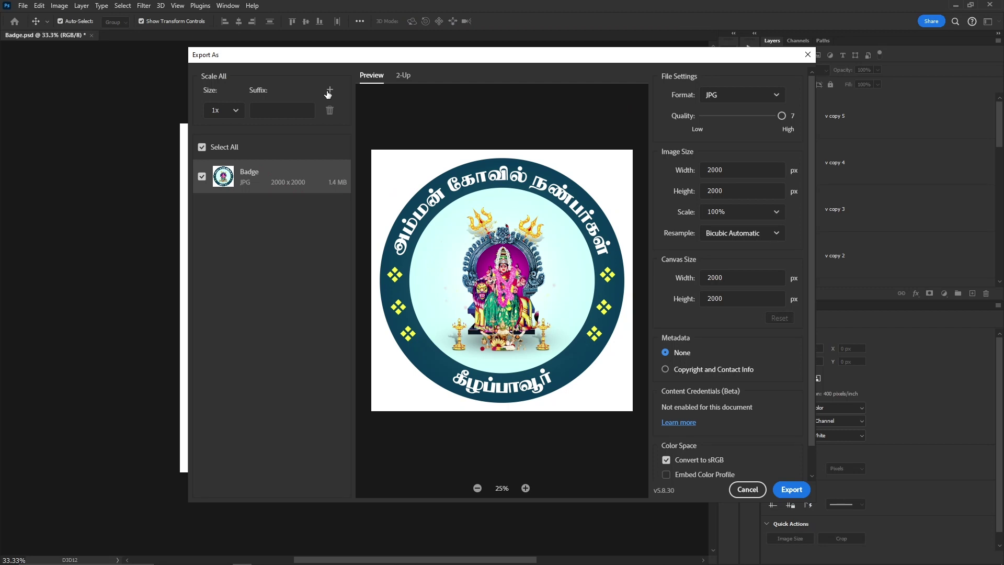
pyautogui.click(330, 90)
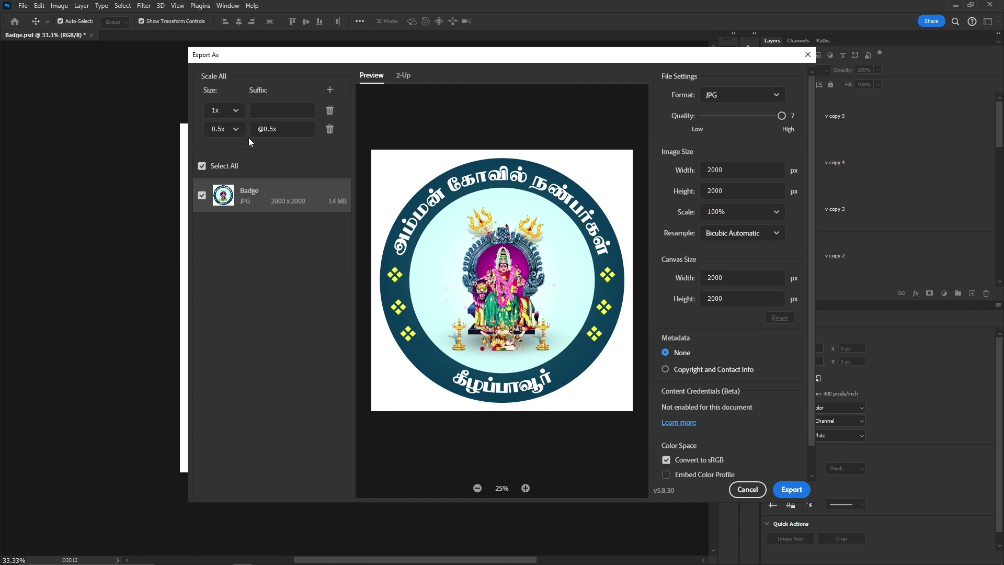
pyautogui.click(235, 130)
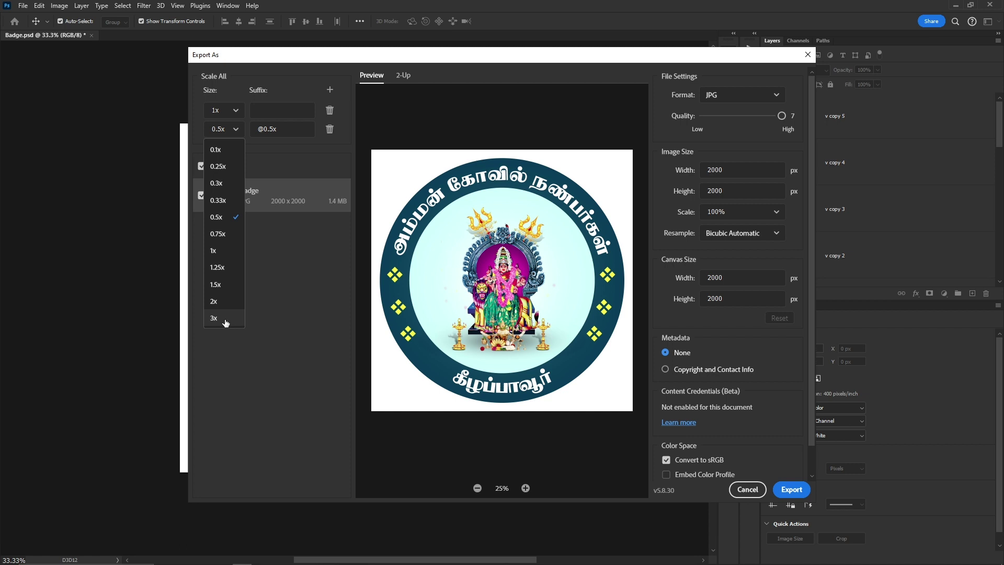
pyautogui.click(312, 271)
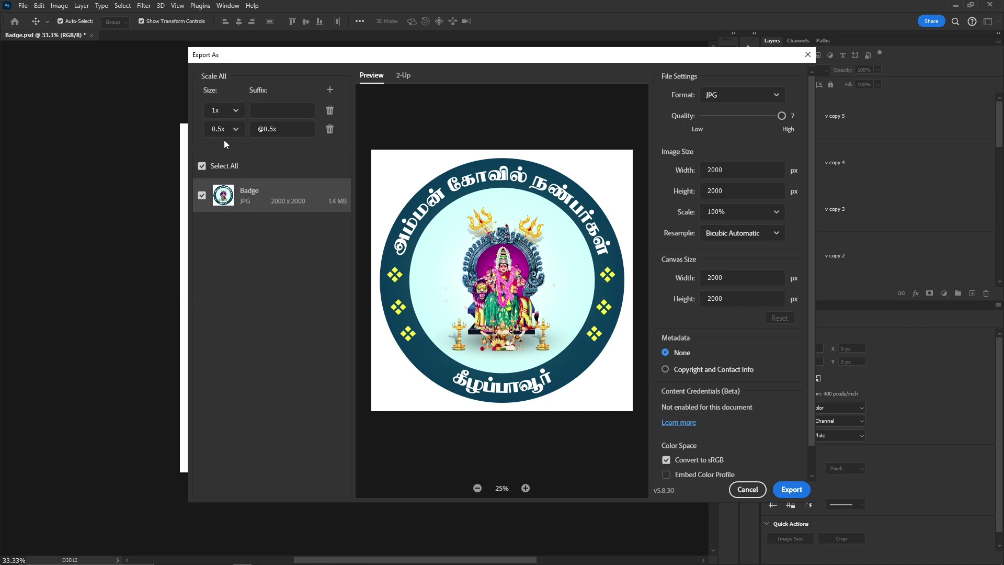
# - Export the badge in both the 1x and 0.5x sizes to the 01 folder
pyautogui.click(791, 491)
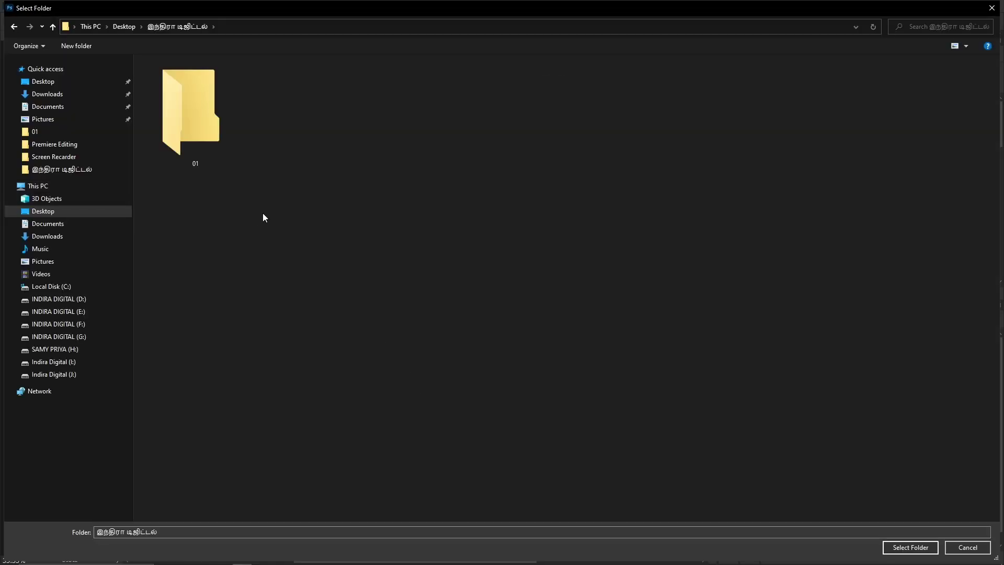
pyautogui.click(209, 117)
pyautogui.click(911, 547)
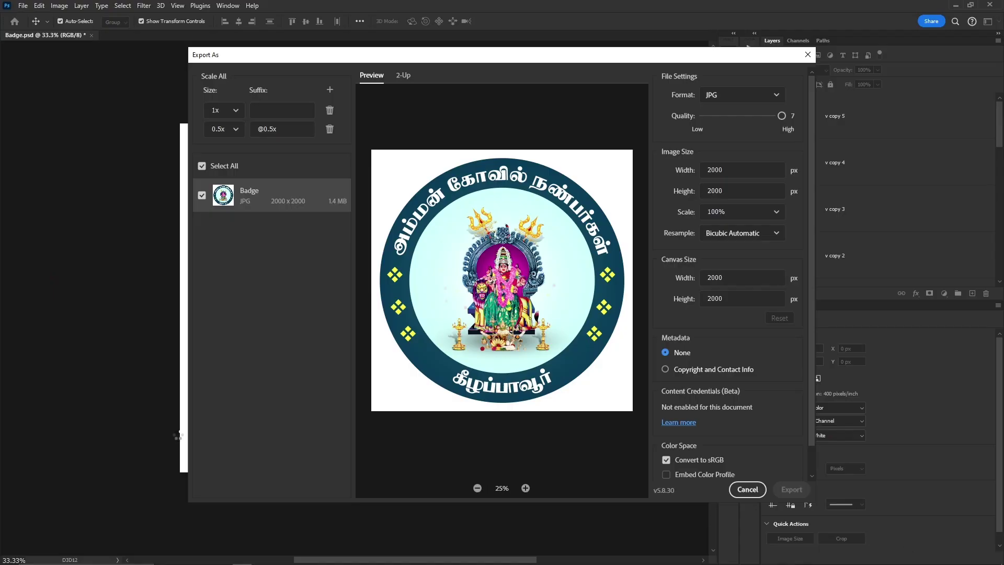
# - Switch to the 01 folder in File Explorer and check the file size of the full-size Badge image in its properties
pyautogui.hotkey('alt', 'Tab')
pyautogui.hotkey('alt', 'Tab')
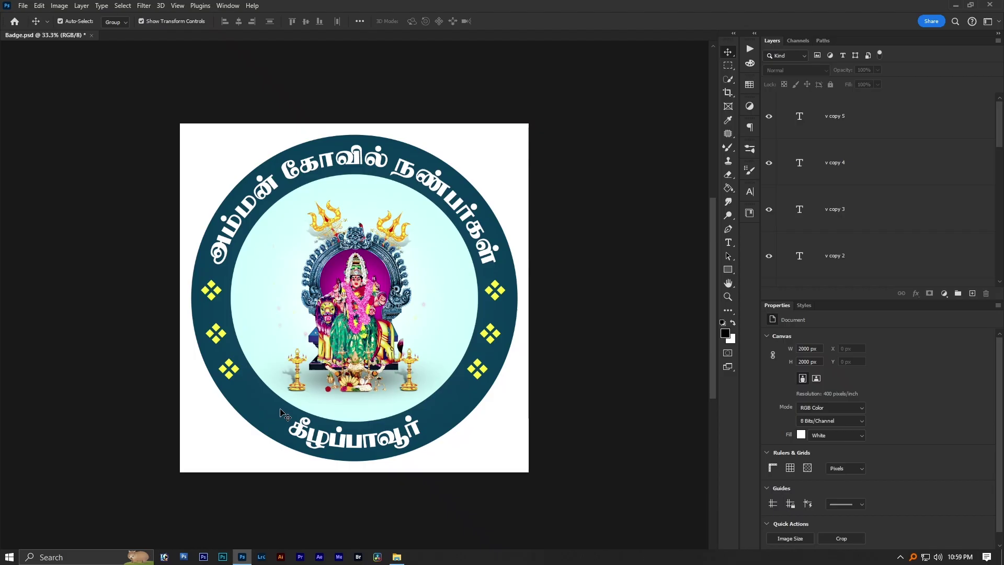
pyautogui.hotkey('alt', 'Tab')
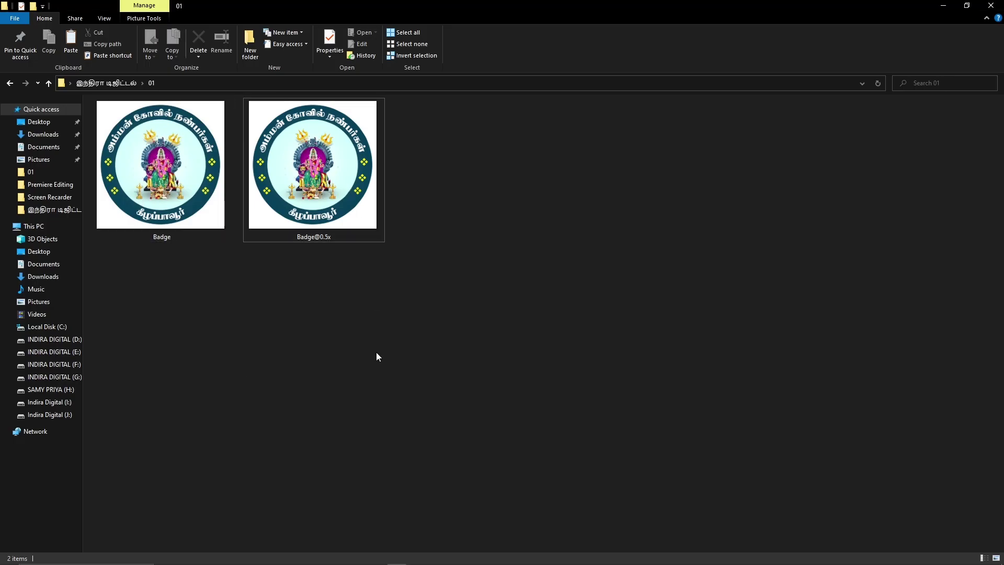
pyautogui.click(188, 238)
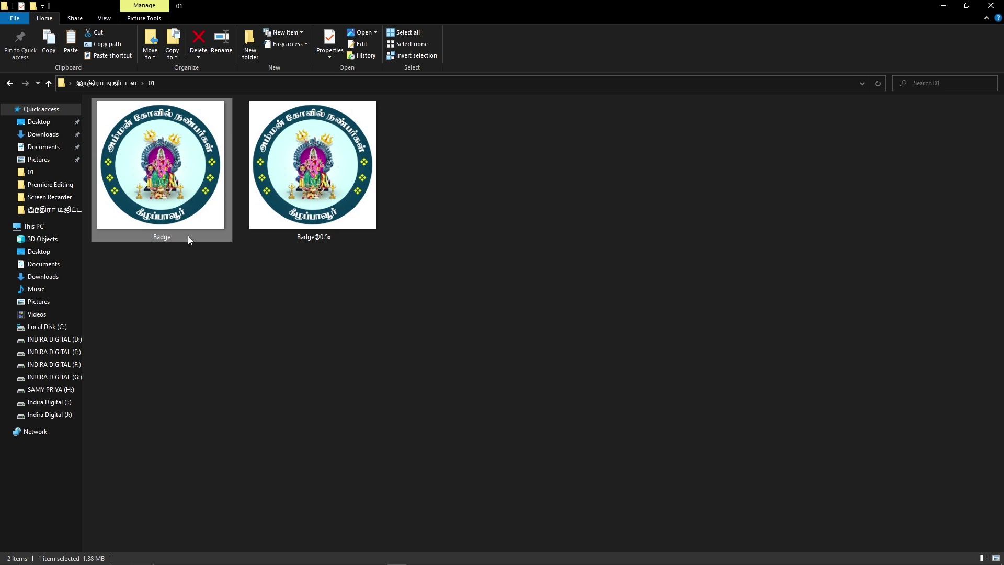
pyautogui.hotkey('alt', 'Return')
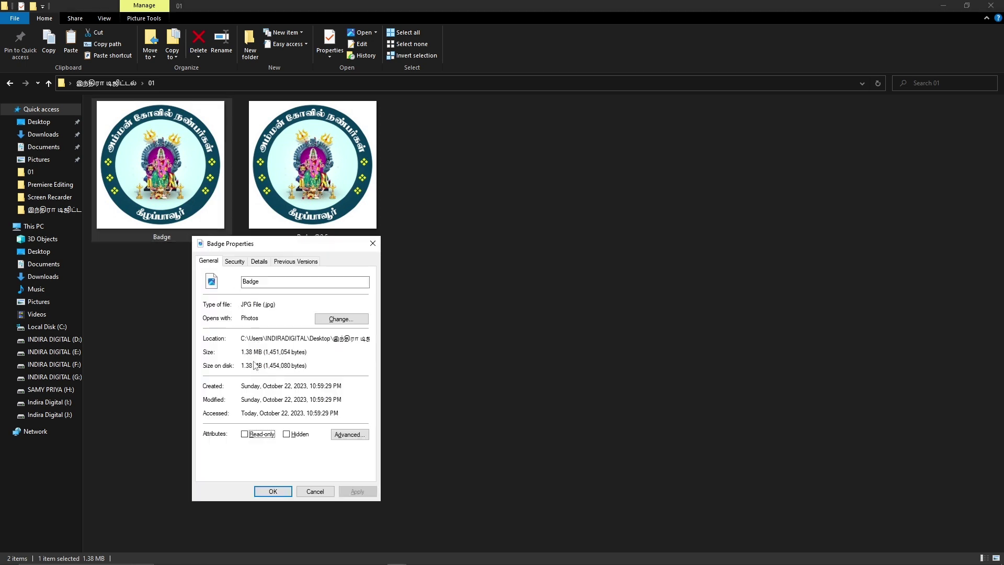
pyautogui.press('Escape')
pyautogui.click(309, 184)
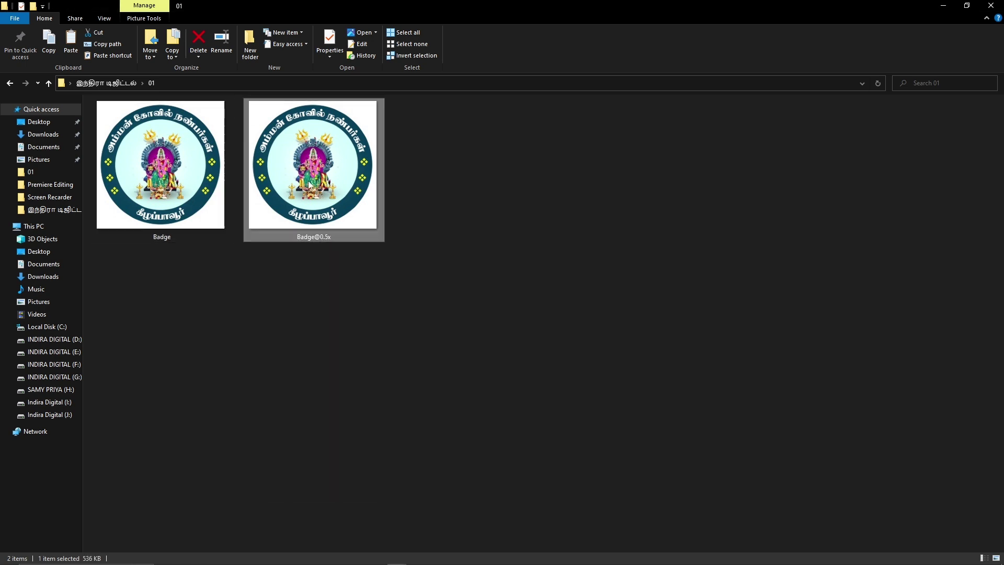
pyautogui.press('alt')
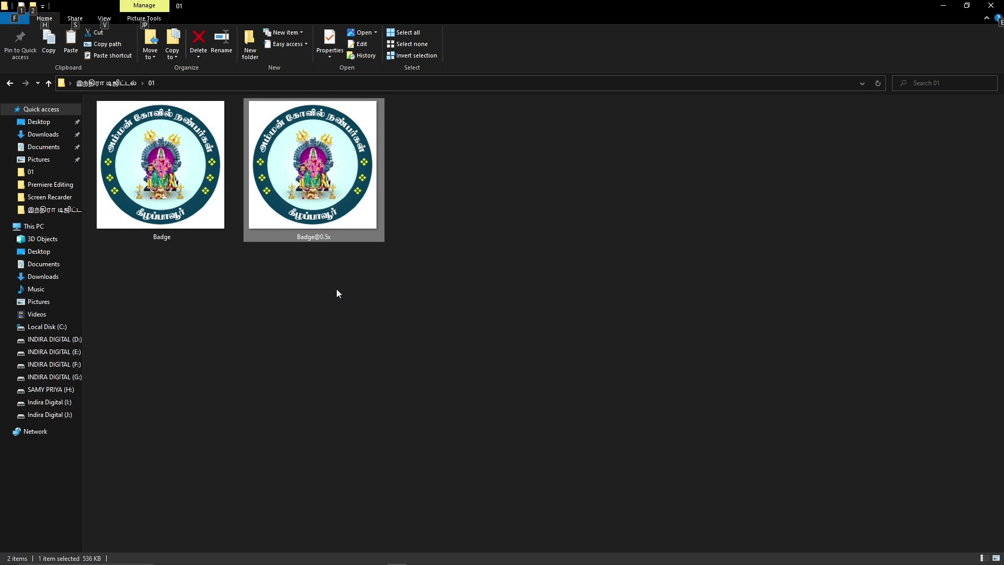
pyautogui.hotkey('alt', 'Return')
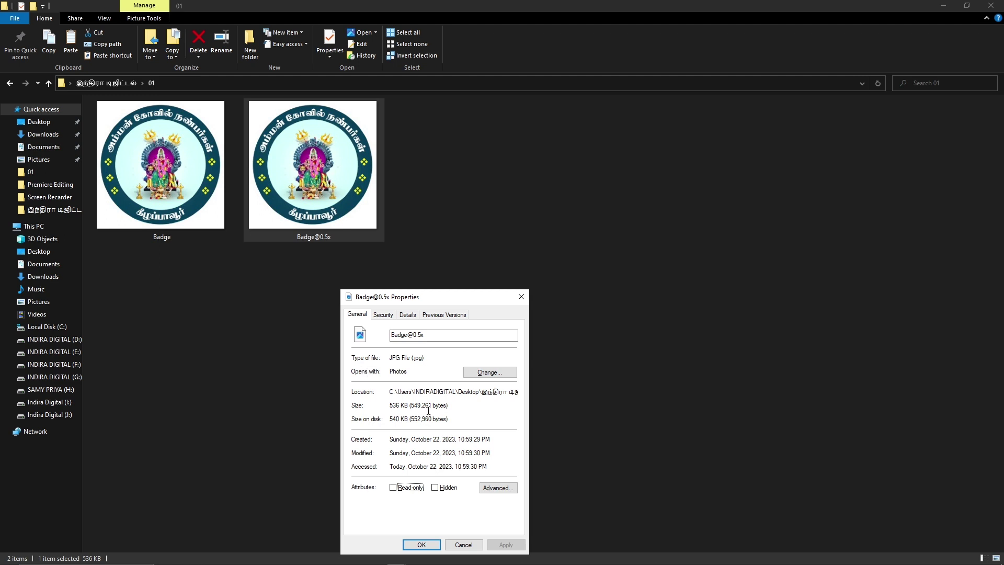
pyautogui.click(522, 296)
pyautogui.press('alt')
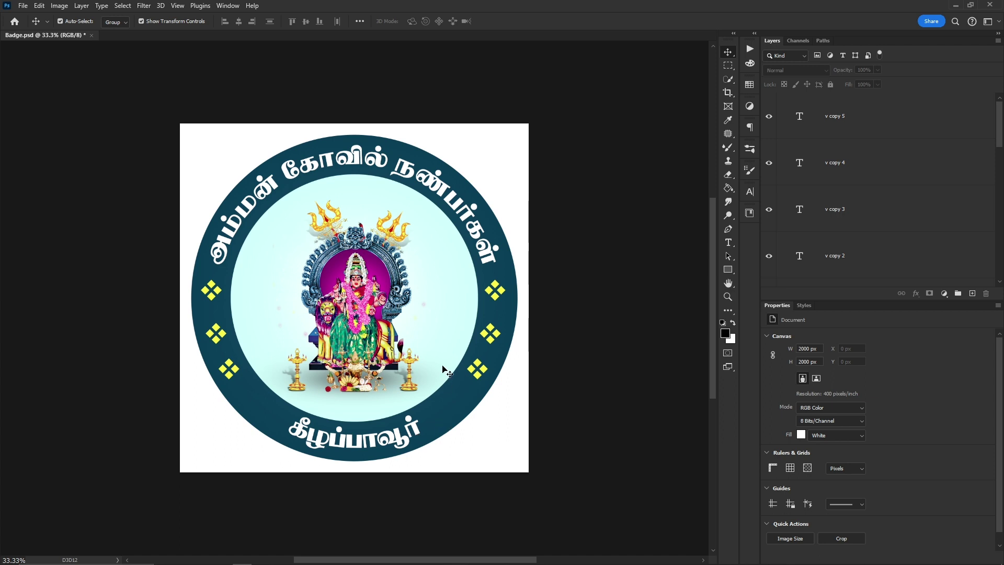
# - Identify the badge's deity image, upper curved text and lower curved text layers by selecting each in turn
pyautogui.keyDown('ctrl'); pyautogui.click(333, 344); pyautogui.keyUp('ctrl')
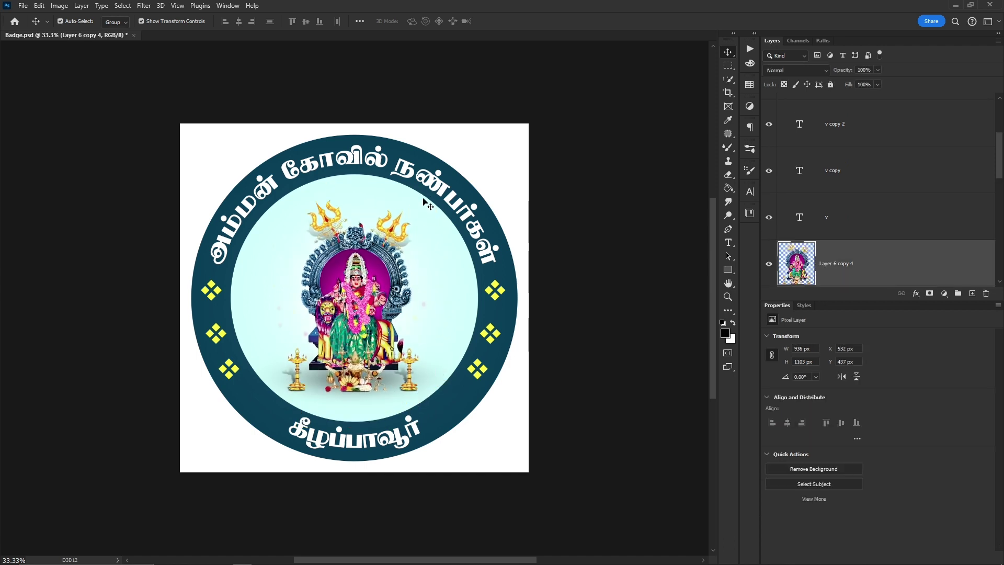
pyautogui.click(407, 177)
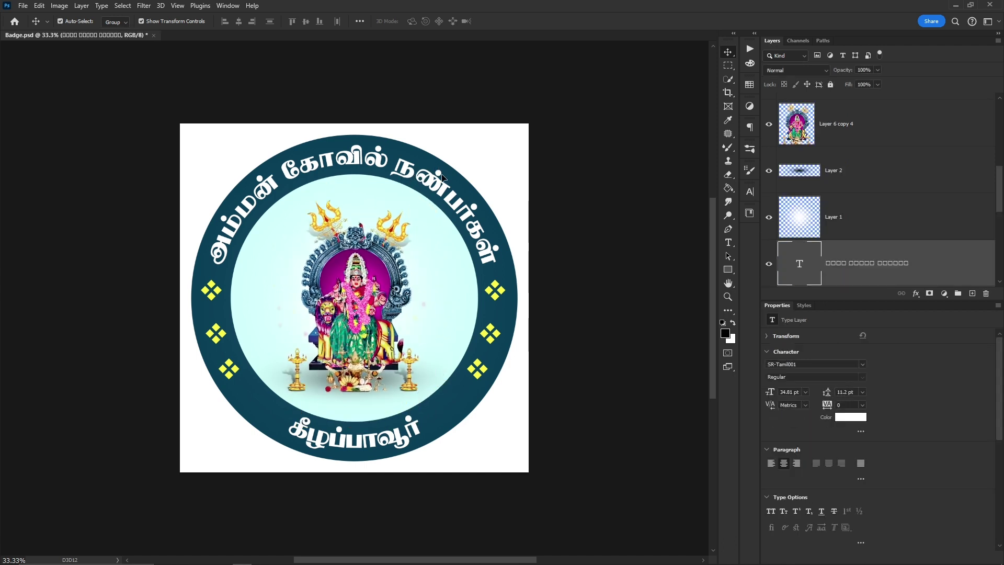
pyautogui.click(396, 448)
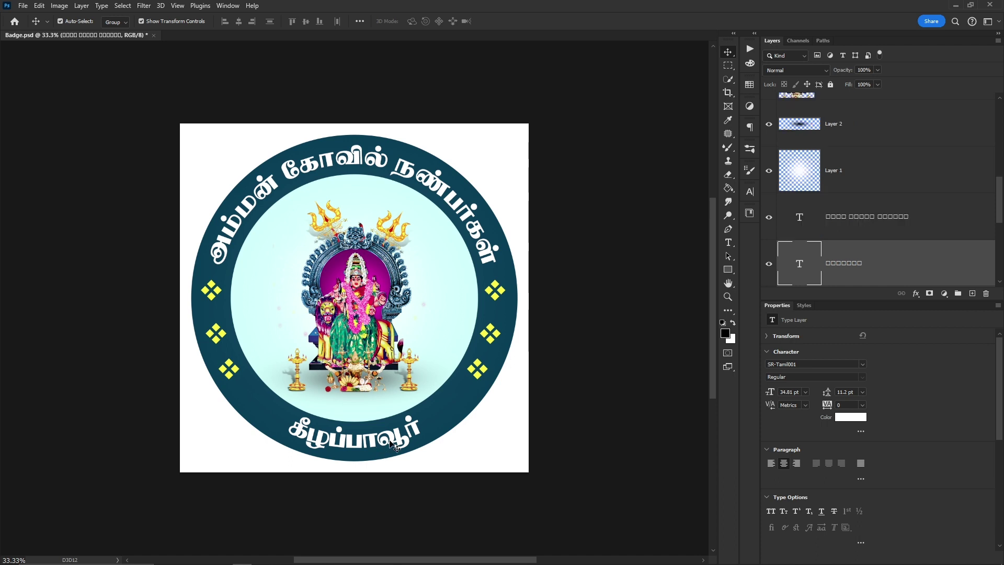
pyautogui.moveTo(396, 447); pyautogui.dragTo(394, 441)
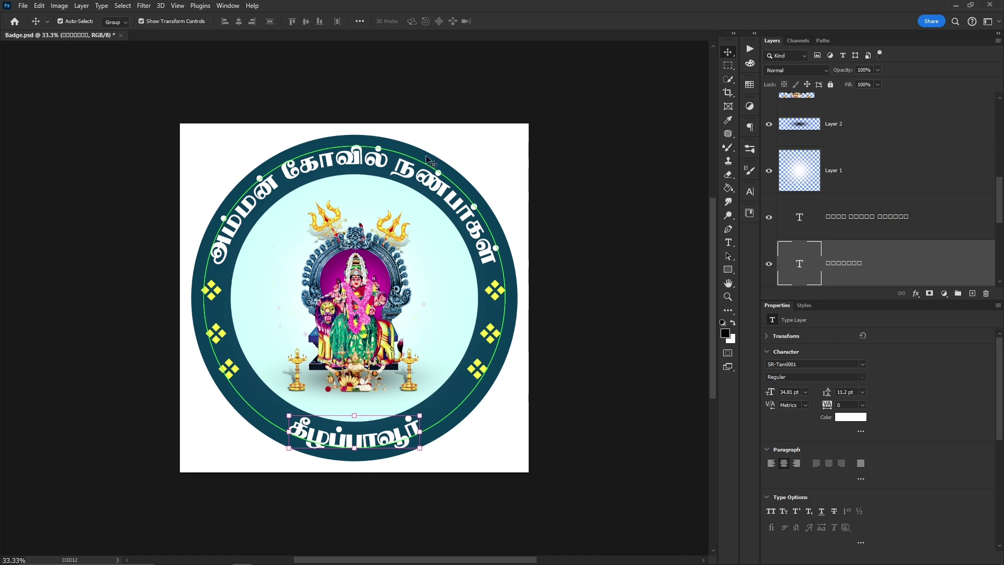
# - Select the upper text layer, the lower text layer and Layer 6 copy 4 together on the badge canvas
pyautogui.rightClick(405, 174)
pyautogui.click(439, 179)
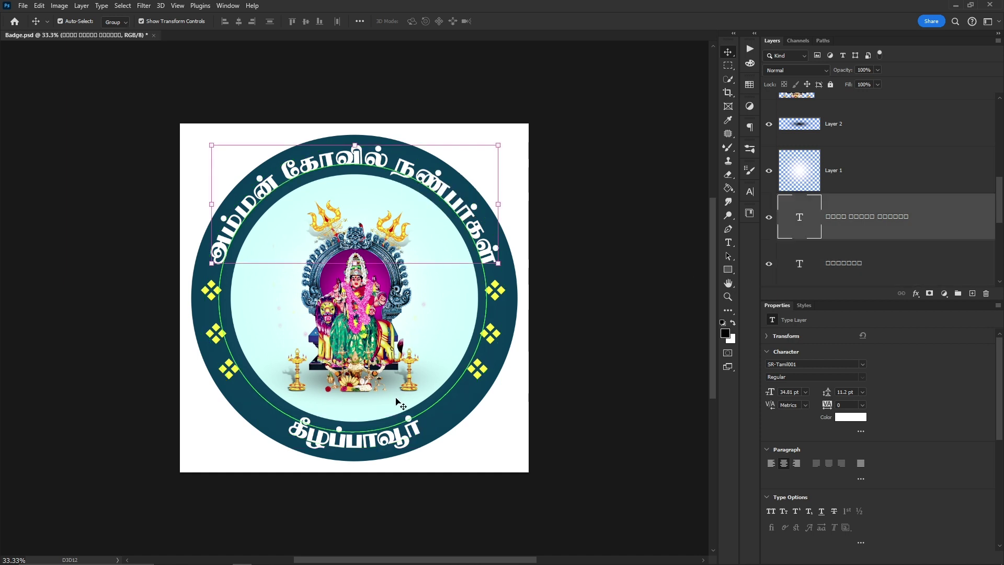
pyautogui.rightClick(399, 442)
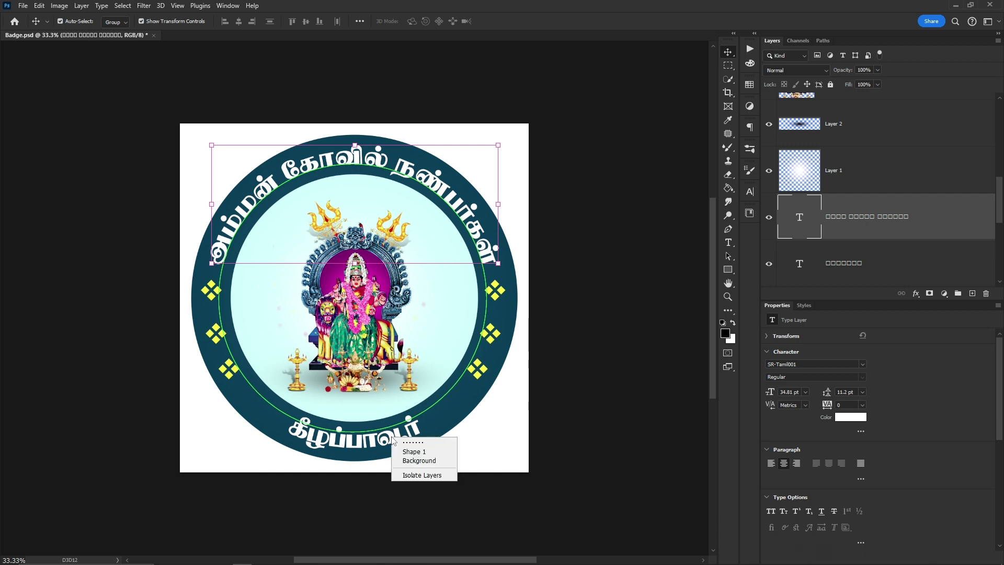
pyautogui.click(413, 449)
pyautogui.rightClick(371, 281)
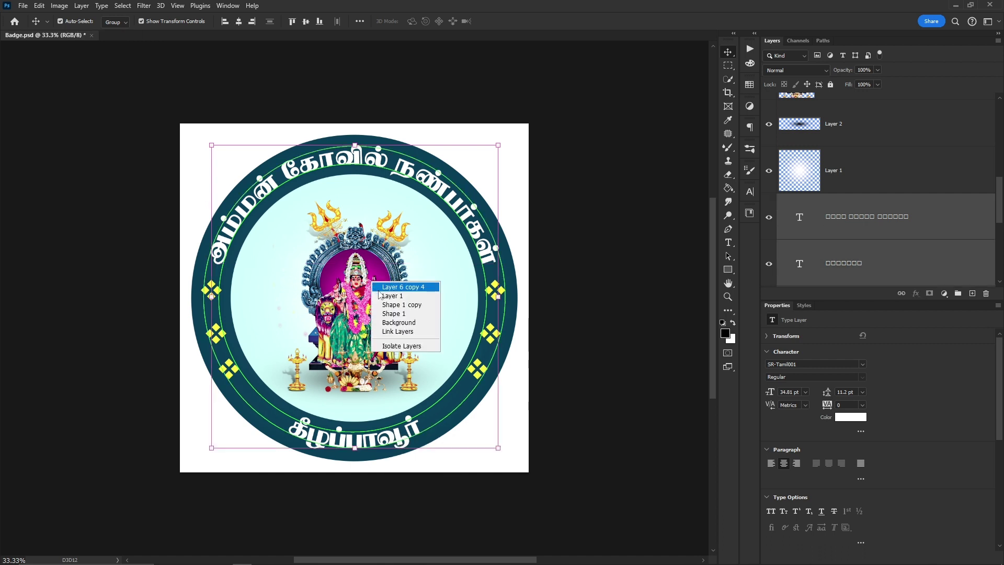
pyautogui.keyDown('shift'); pyautogui.click(375, 293); pyautogui.keyUp('shift')
# - Quick-export the three selected layers as separate PNG files into the 01 folder
pyautogui.scroll(2, 905, 198)
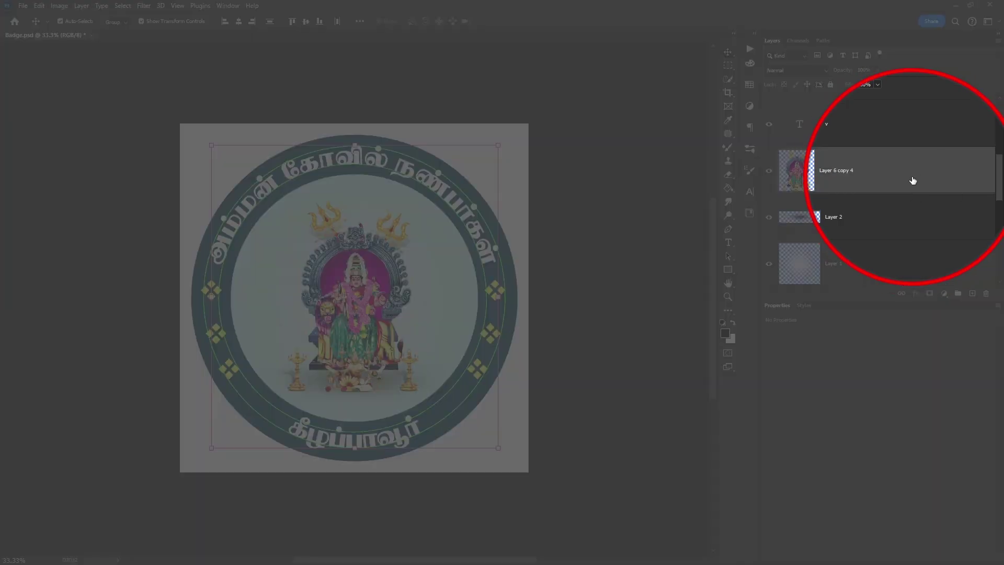
pyautogui.rightClick(912, 181)
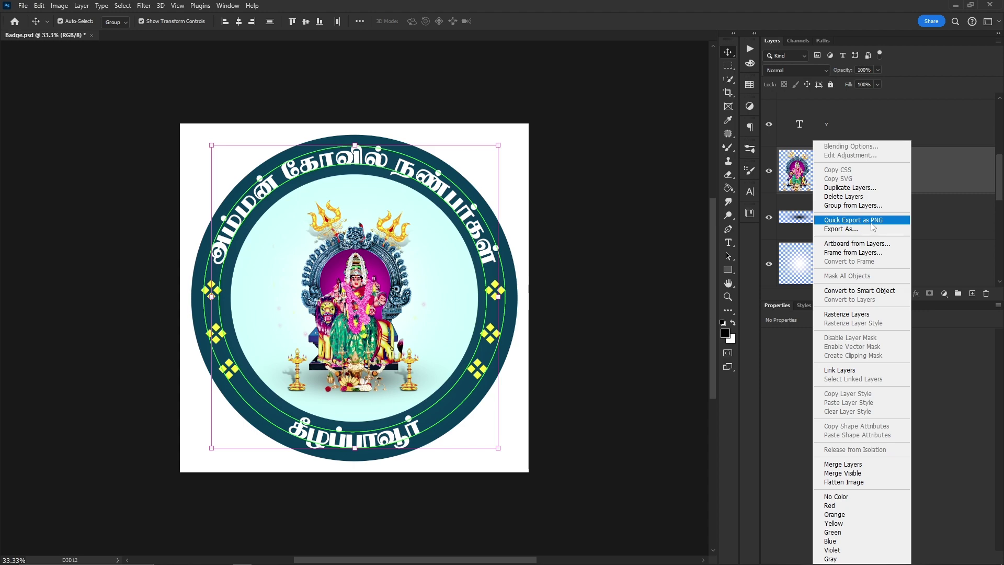
pyautogui.click(871, 224)
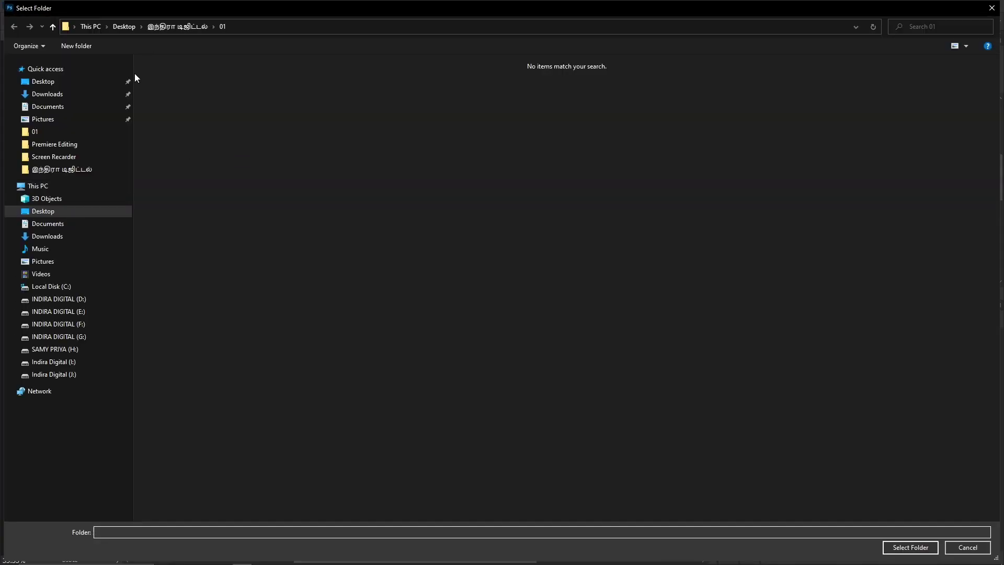
pyautogui.hotkey('alt', 'Up')
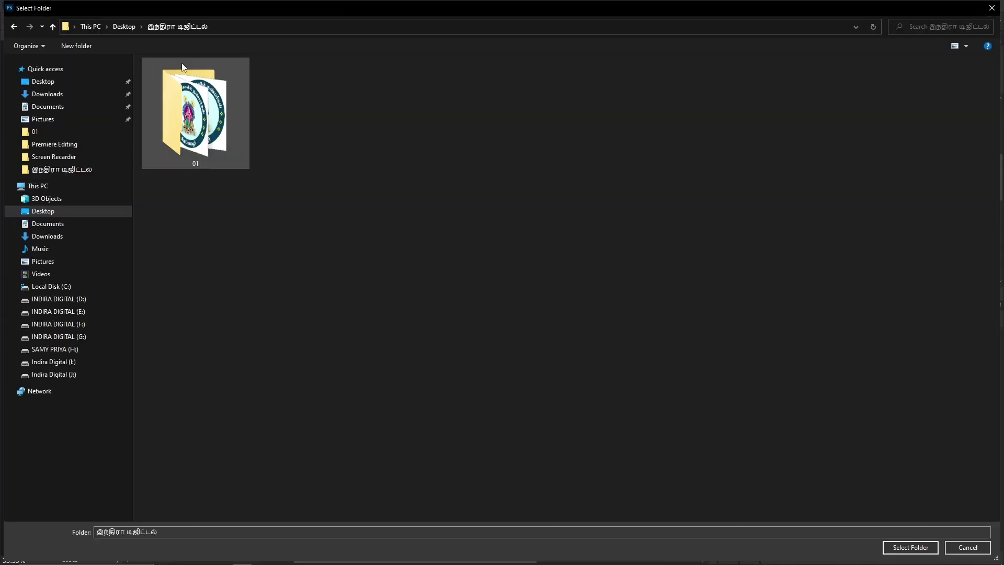
pyautogui.click(910, 547)
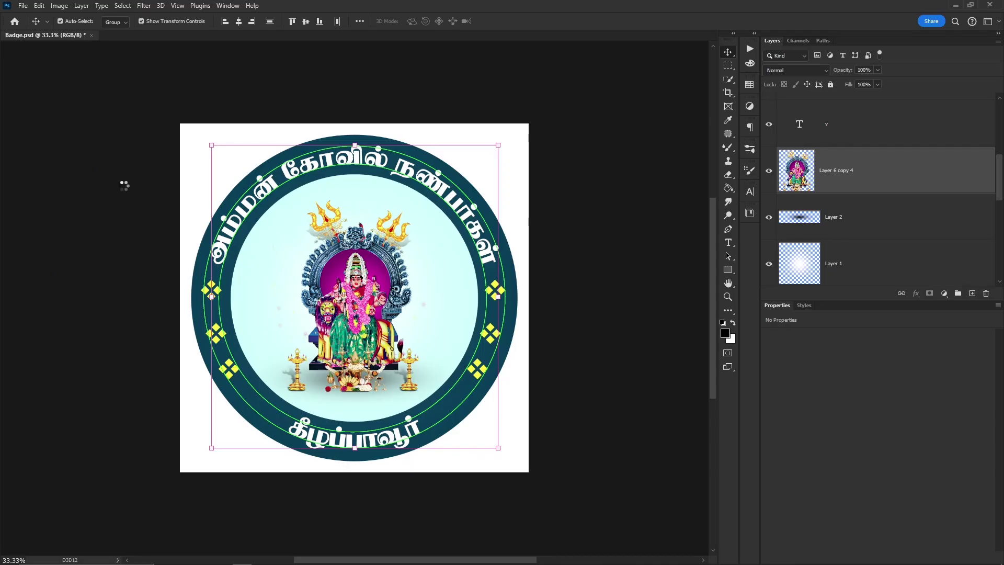
# - Switch to the 01 folder and view the exported deity image, upper text and lower text PNGs one after another
pyautogui.hotkey('alt', 'Tab')
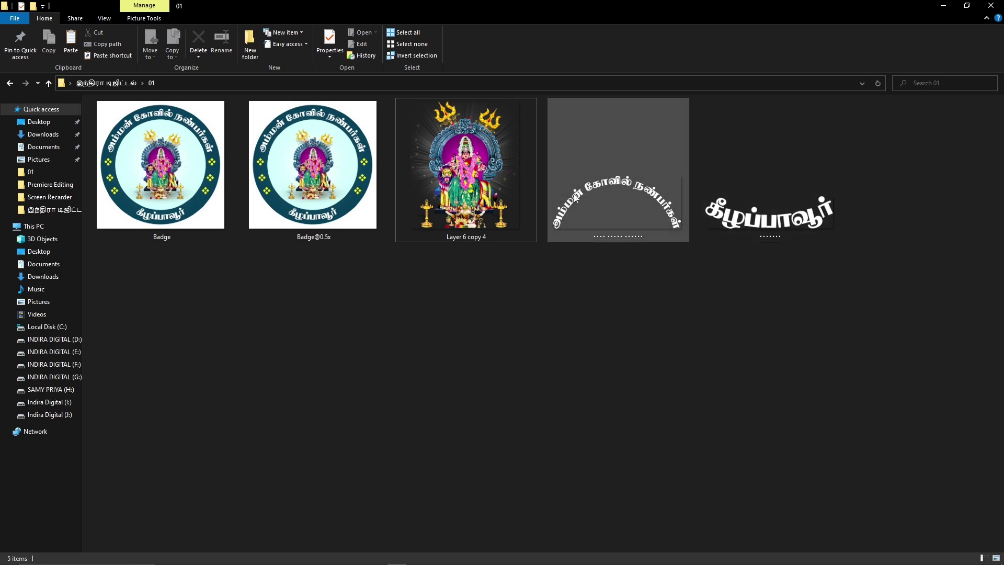
pyautogui.doubleClick(479, 184)
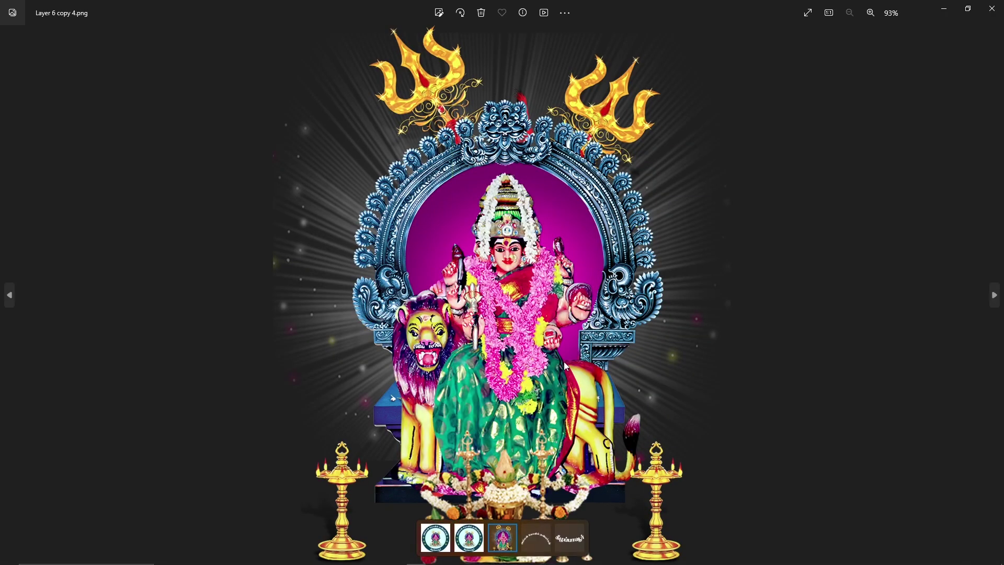
pyautogui.press('Right')
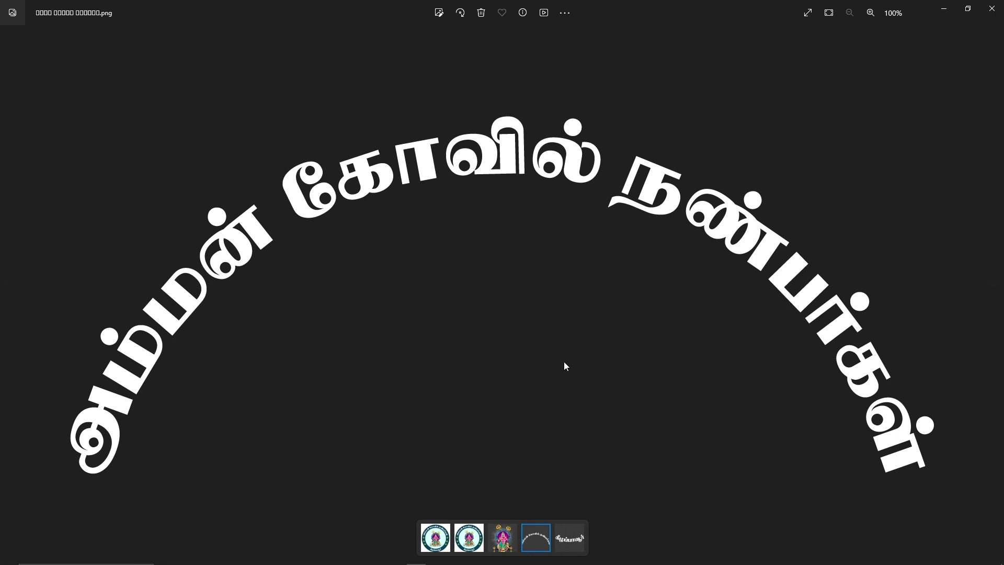
pyautogui.press('Right')
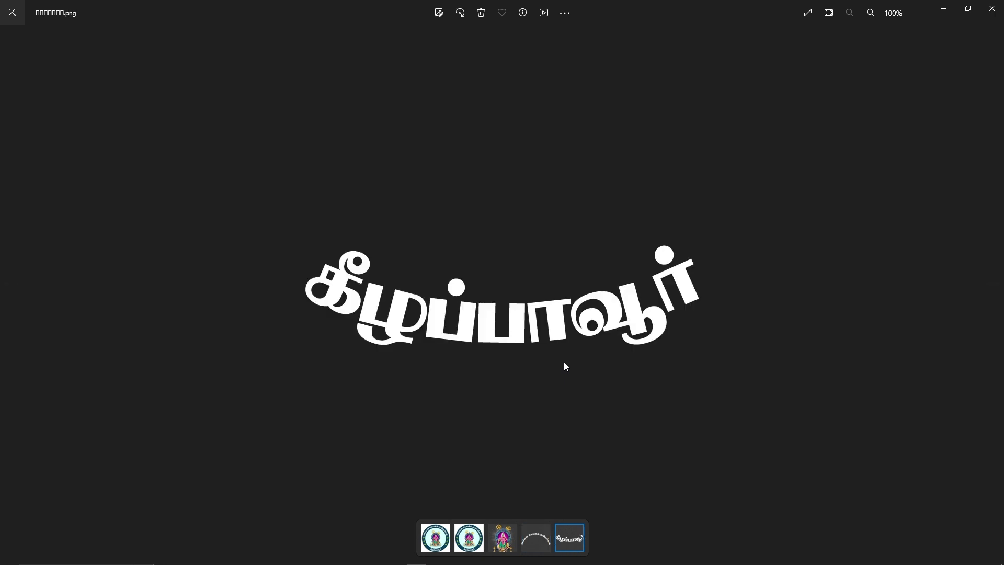
pyautogui.hotkey('alt', 'F4')
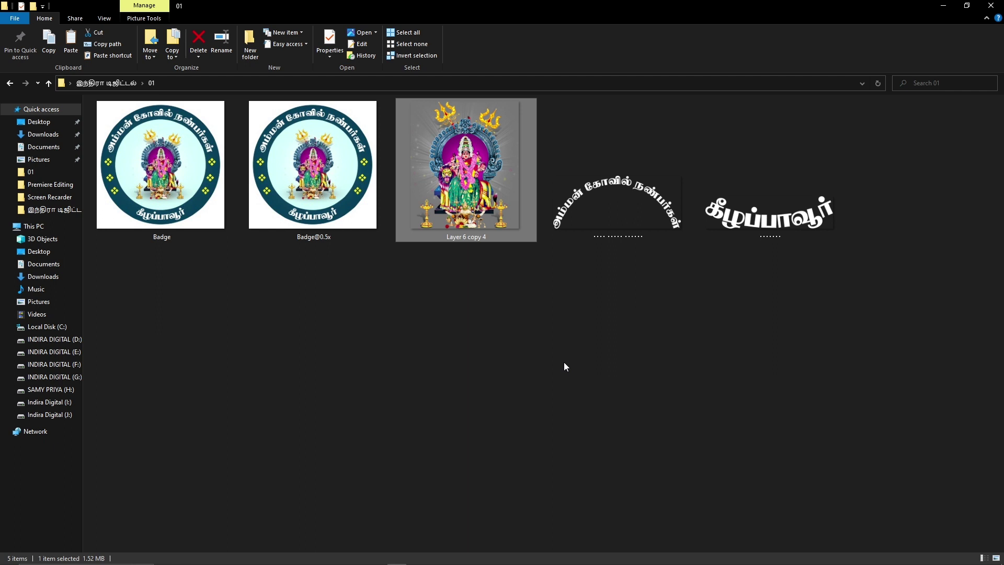
# - Compare the layer names in Photoshop with the names of the exported deity and upper text files in the 01 folder
pyautogui.hotkey('alt', 'Tab')
pyautogui.rightClick(373, 296)
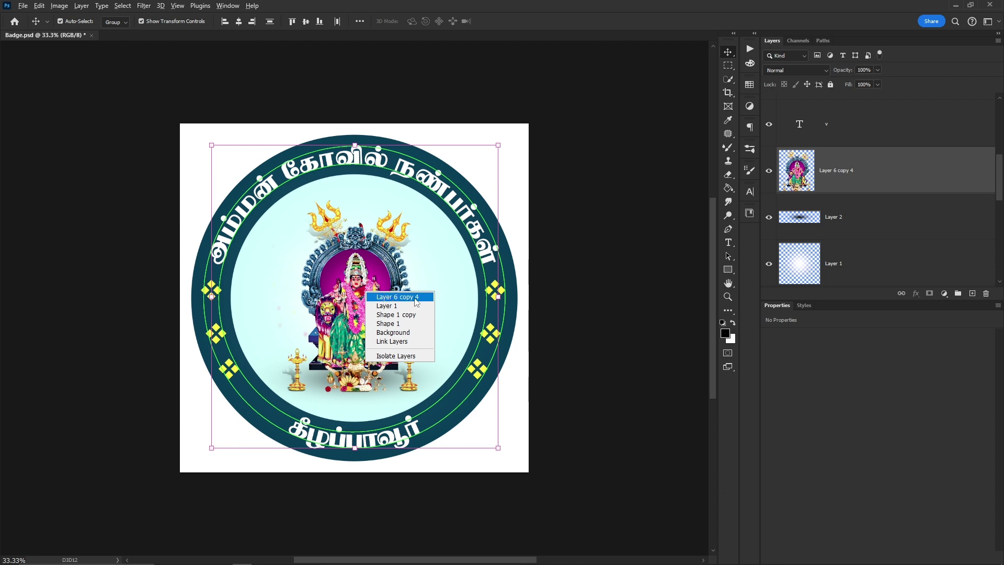
pyautogui.hotkey('alt', 'Tab')
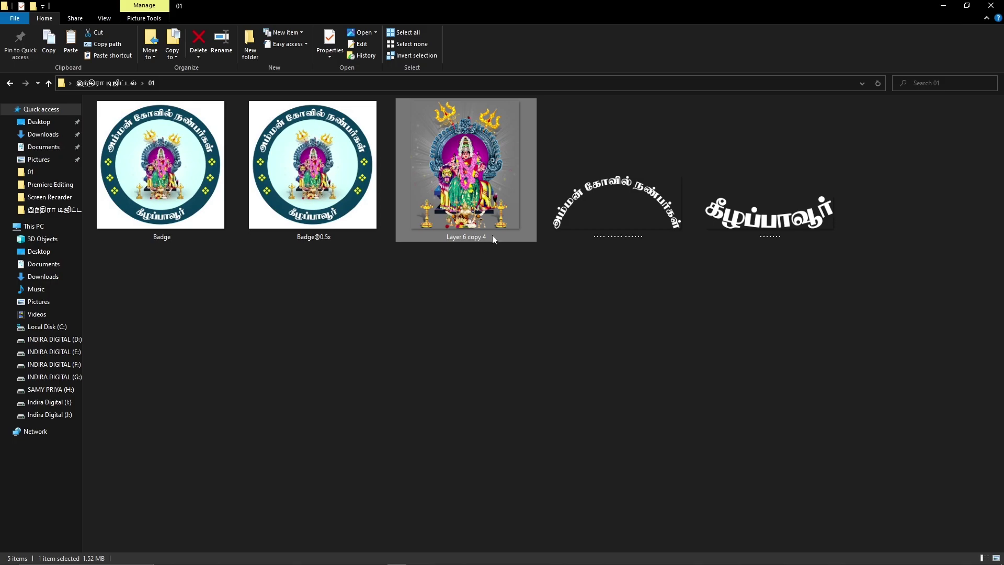
pyautogui.hotkey('alt', 'Tab')
pyautogui.rightClick(442, 189)
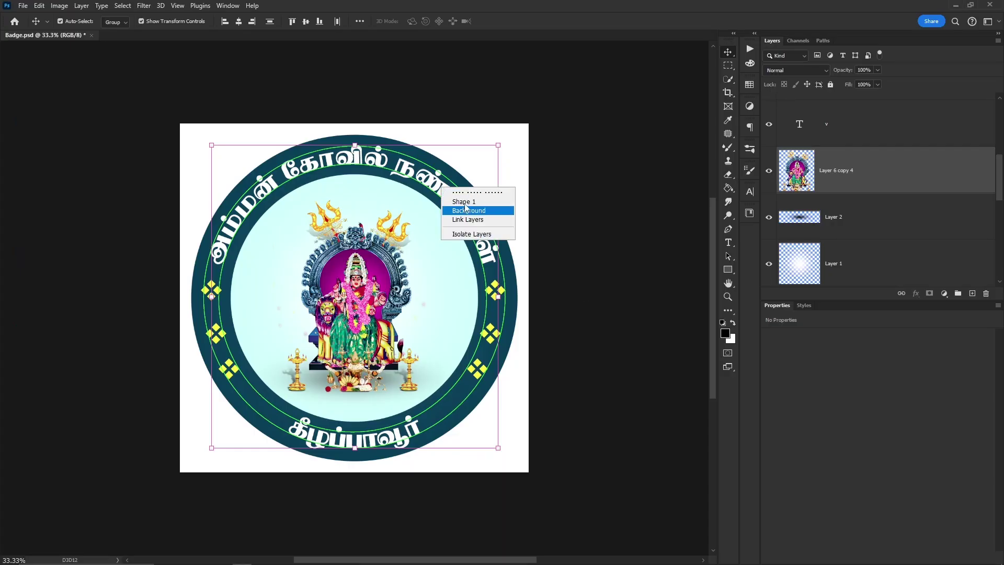
pyautogui.hotkey('alt', 'Tab')
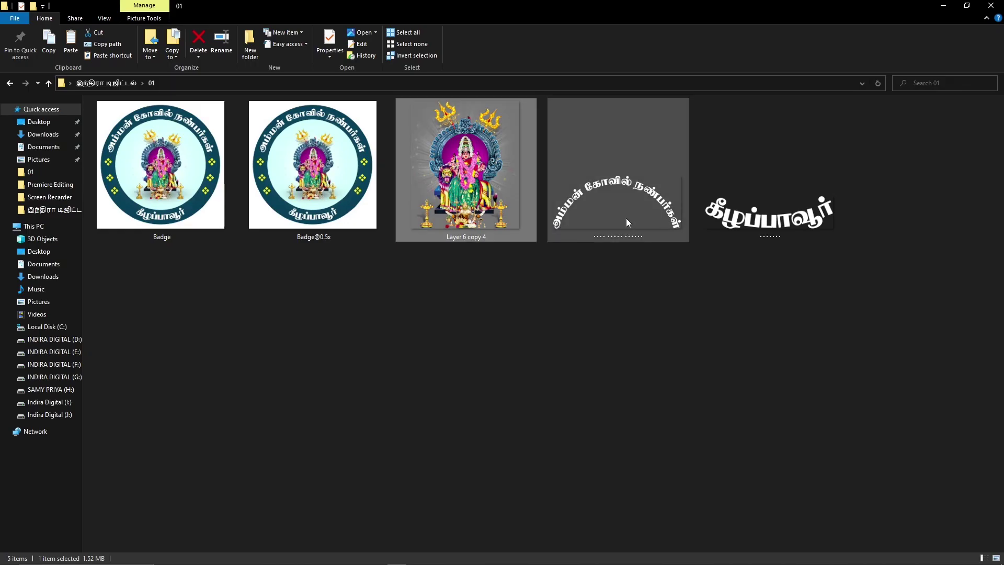
pyautogui.click(605, 228)
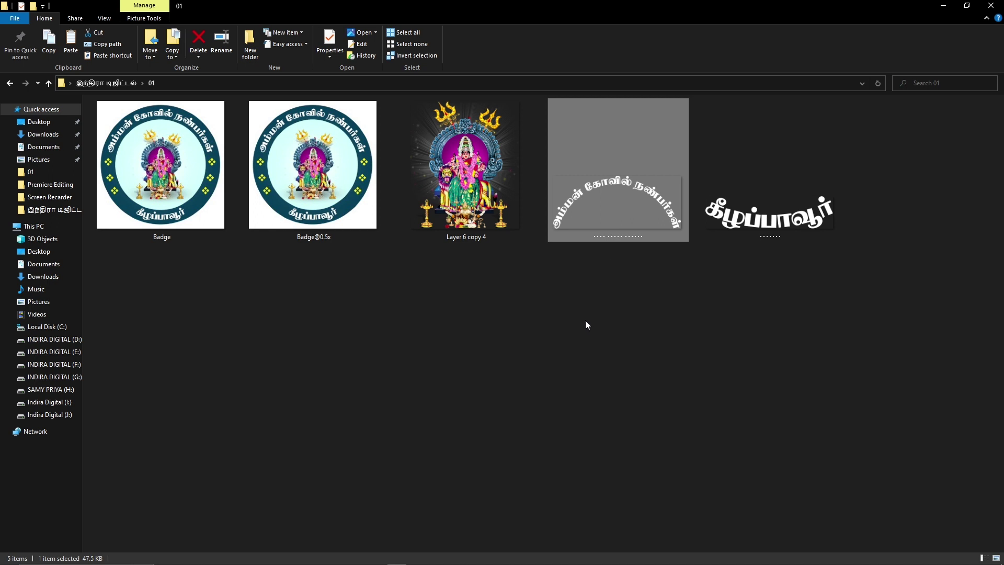
# - Return to Photoshop, reopen the Export As settings for the badge and remove the 0.5x export size
pyautogui.hotkey('alt', 'Tab')
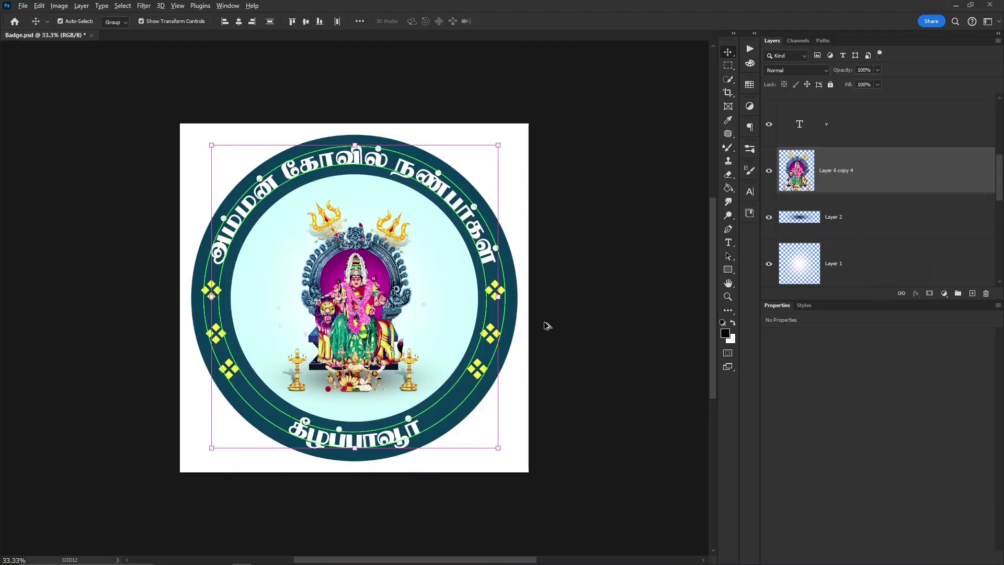
pyautogui.click(23, 6)
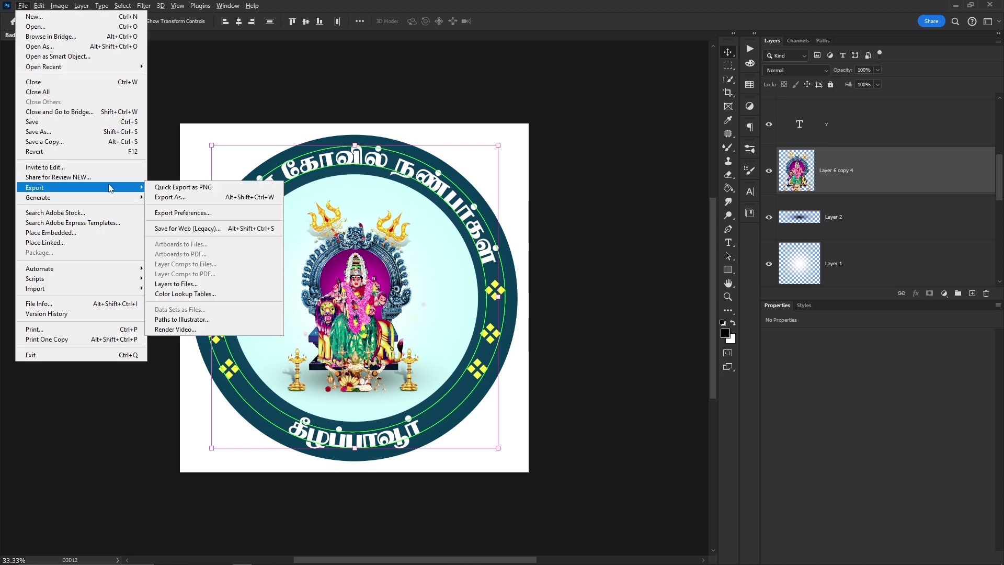
pyautogui.moveTo(90, 184)
pyautogui.click(179, 199)
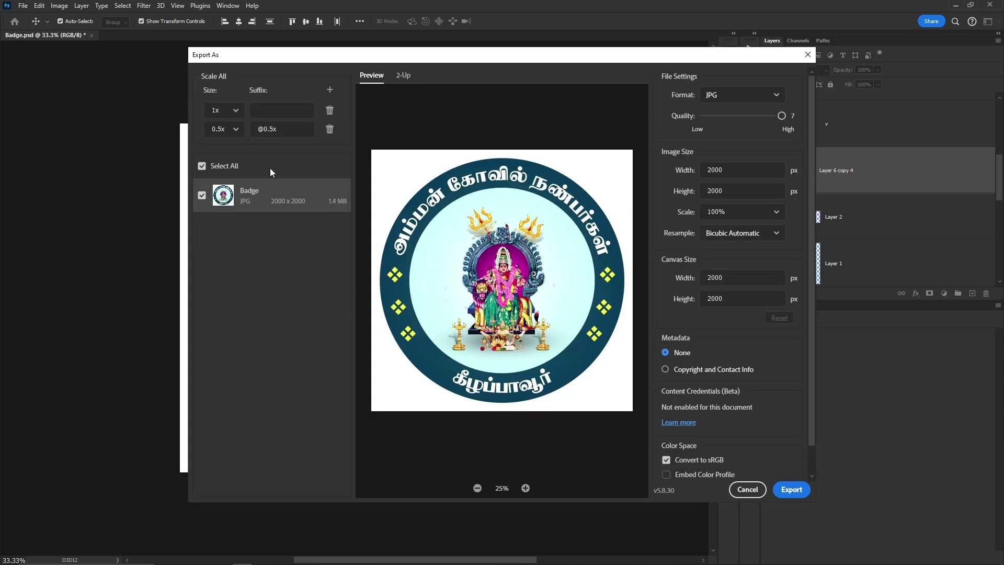
pyautogui.click(329, 128)
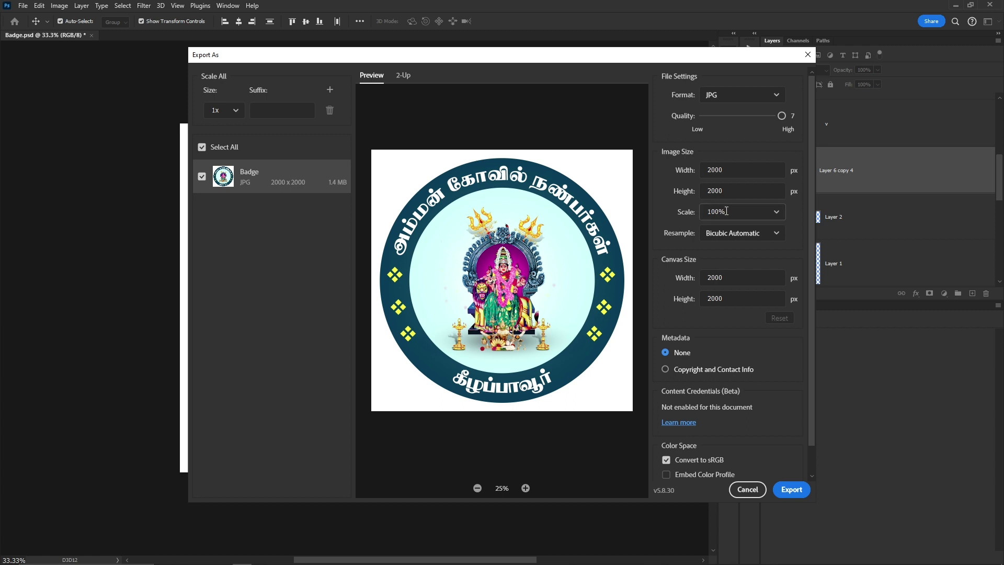
# - Look through the available image scale percentages, keep 100%, and inspect the badge preview zoomed in on the deity
pyautogui.click(708, 215)
pyautogui.click(776, 213)
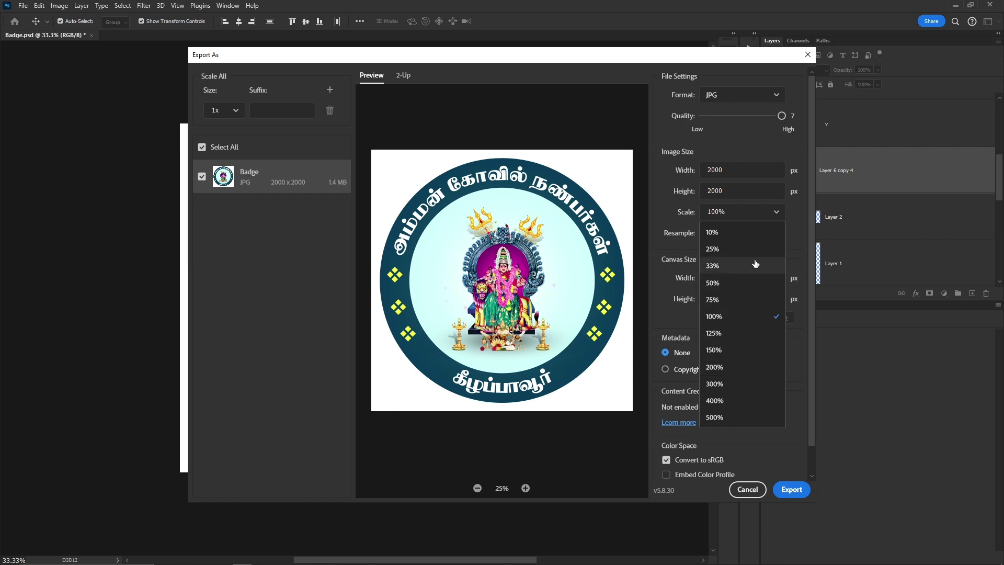
pyautogui.click(745, 317)
pyautogui.click(525, 488)
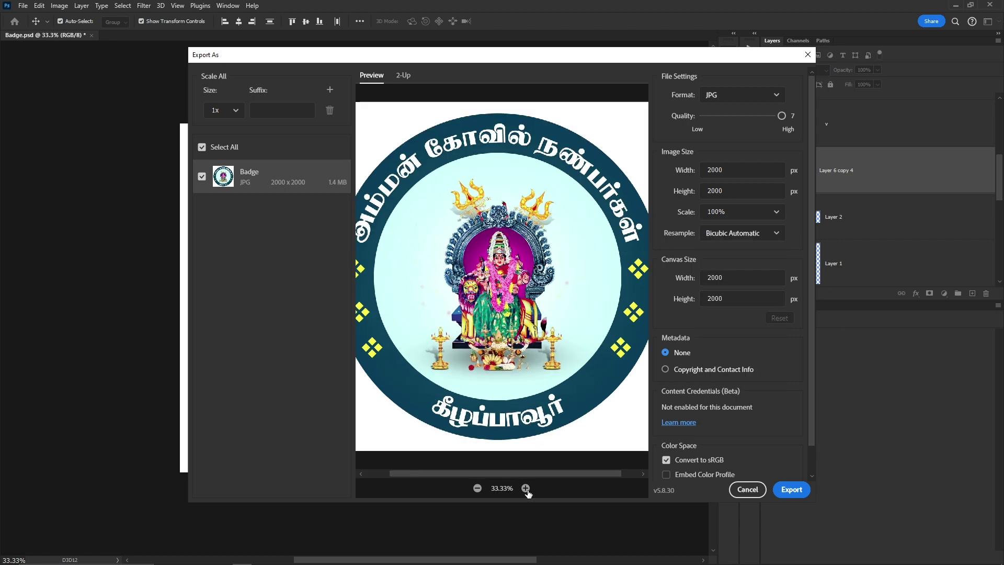
pyautogui.click(525, 488)
pyautogui.click(526, 488)
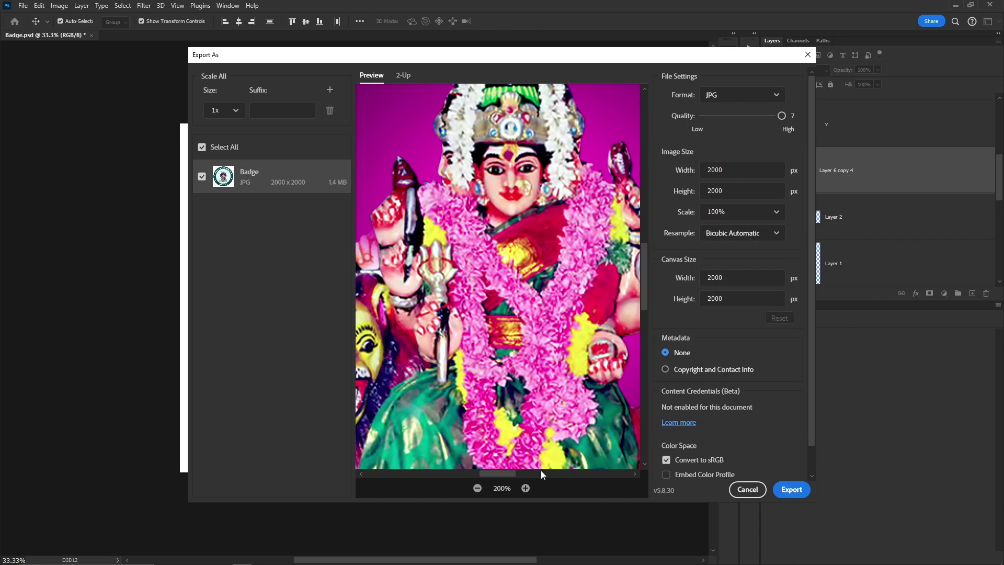
pyautogui.click(477, 488)
pyautogui.moveTo(528, 297); pyautogui.dragTo(524, 328)
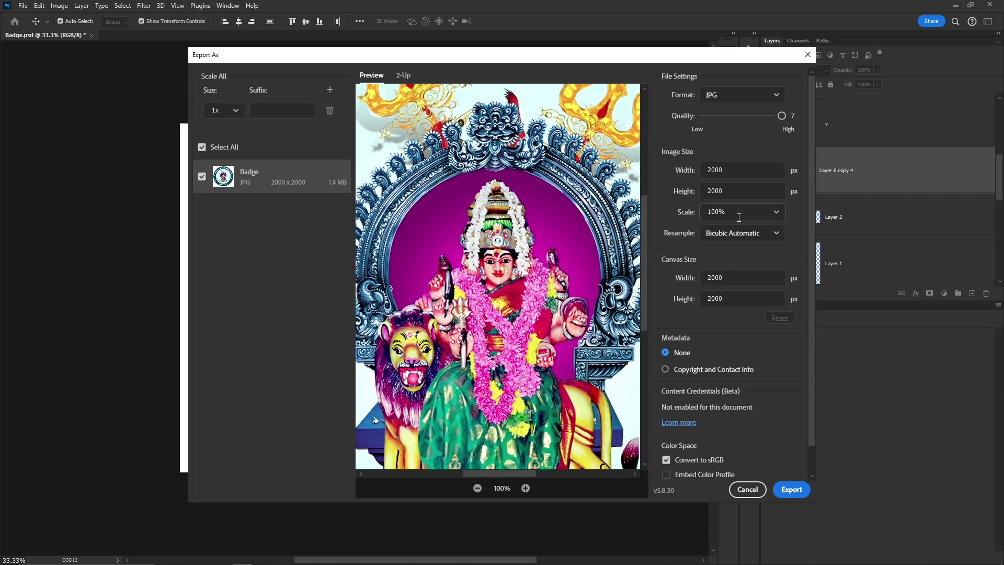
# - Set the badge's image scale to 33% and inspect the deity in the preview at 400% zoom
pyautogui.click(779, 211)
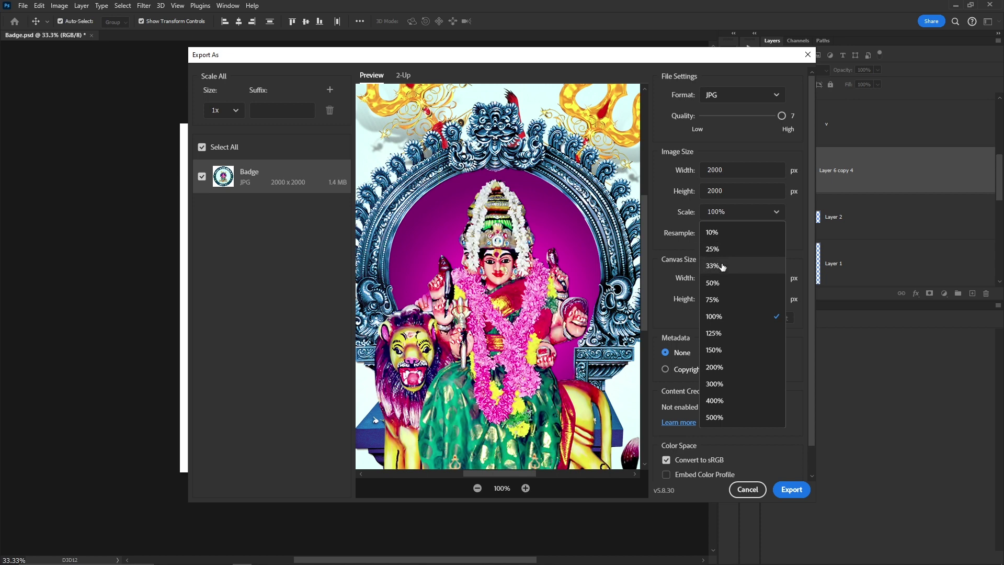
pyautogui.click(724, 265)
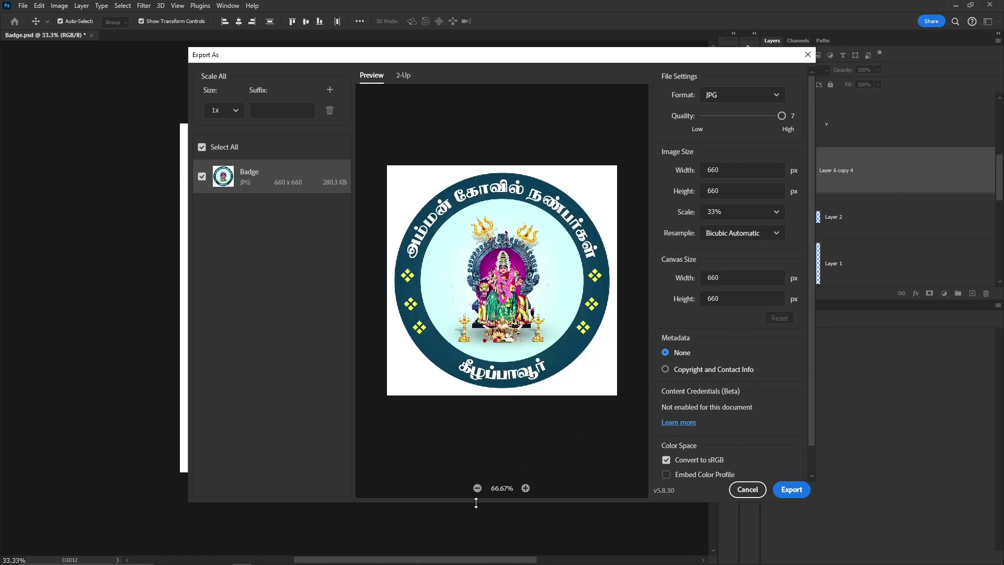
pyautogui.click(526, 488)
pyautogui.click(525, 487)
pyautogui.click(525, 488)
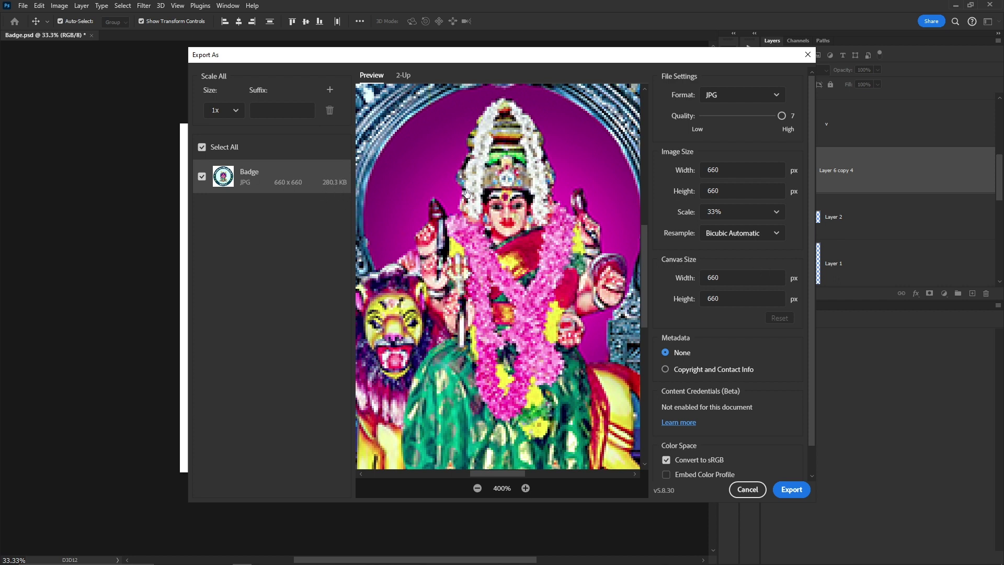
pyautogui.scroll(-2, 559, 275)
pyautogui.scroll(2, 559, 276)
pyautogui.scroll(-2, 559, 275)
pyautogui.scroll(2, 559, 276)
# - Set the scale back to 100%, lower the JPG quality to 2, inspect the preview at 100% zoom and cancel the export
pyautogui.click(776, 212)
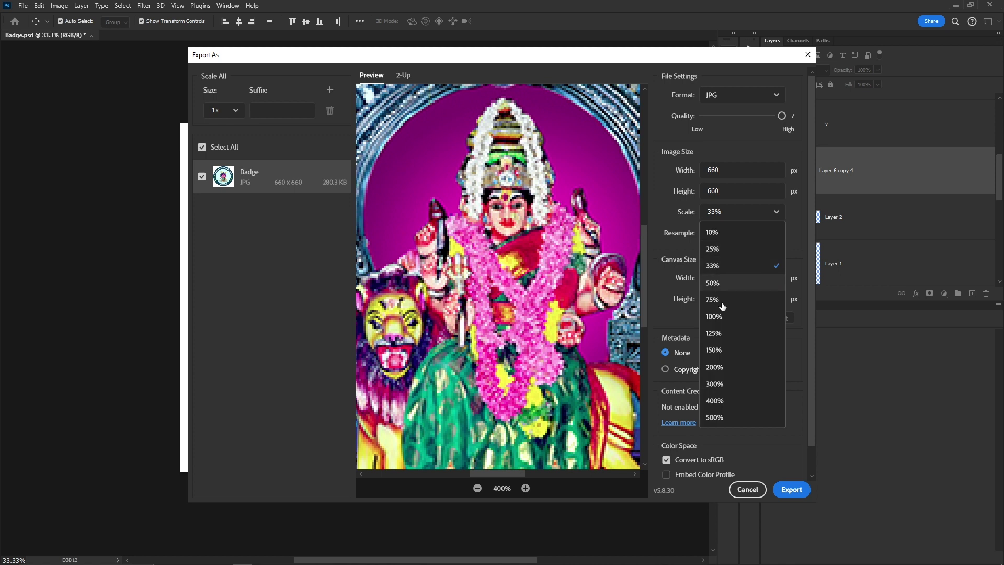
pyautogui.click(725, 316)
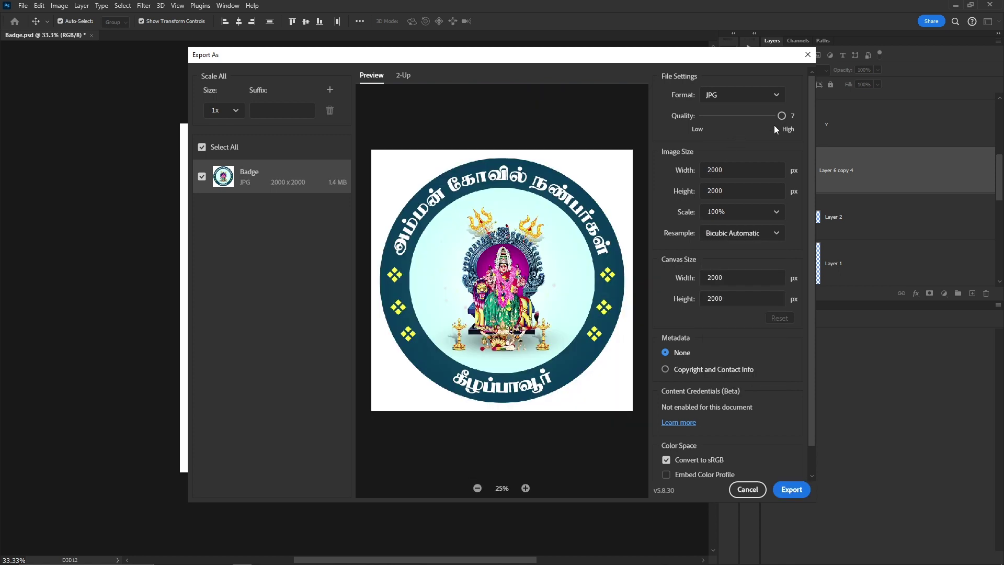
pyautogui.moveTo(782, 115); pyautogui.dragTo(707, 127)
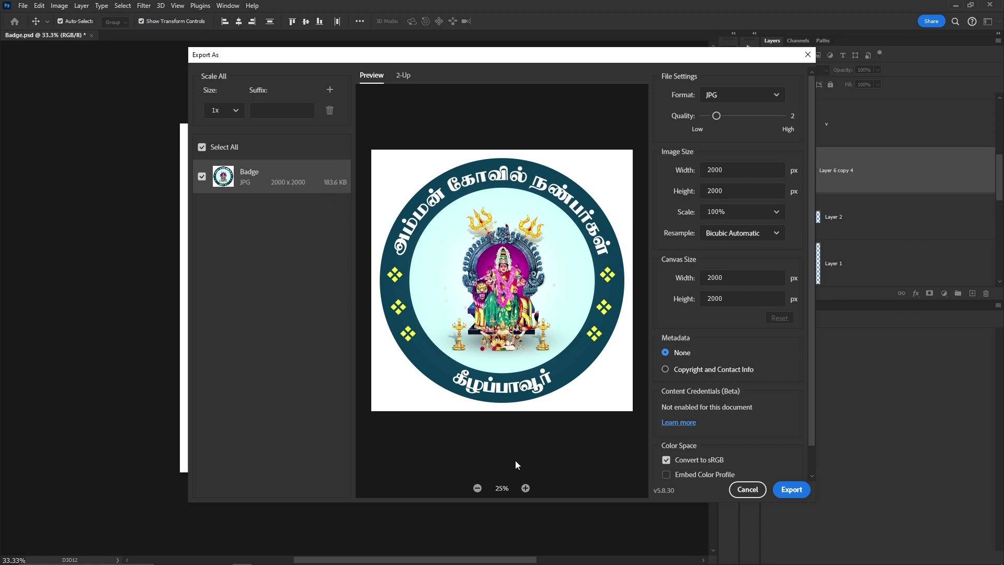
pyautogui.click(526, 487)
pyautogui.click(526, 487)
pyautogui.click(526, 487)
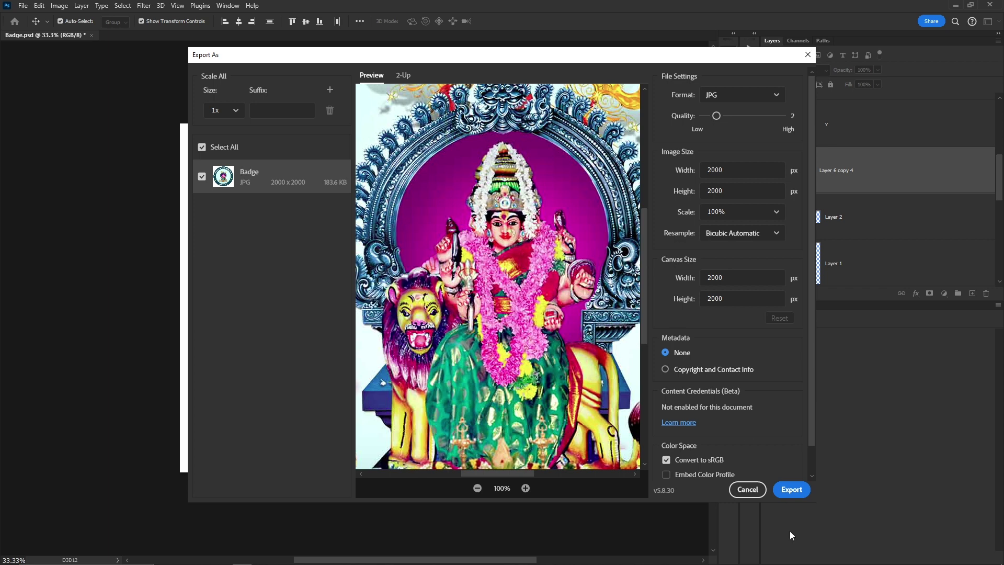
pyautogui.click(753, 488)
# - Switch to File Explorer, go up to the parent folder and open the 01 collage file in Photoshop
pyautogui.hotkey('alt', 'Tab')
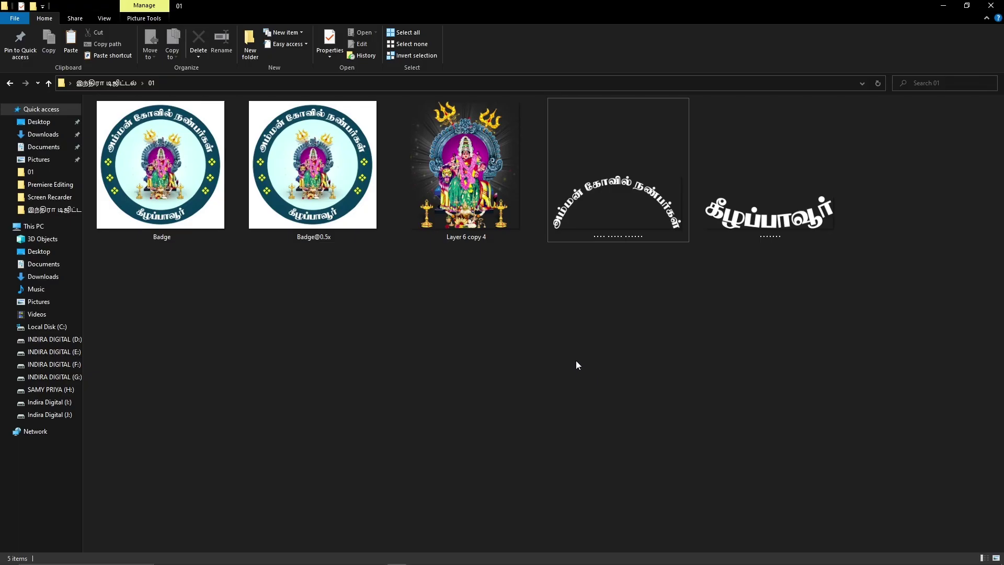
pyautogui.press('BackSpace')
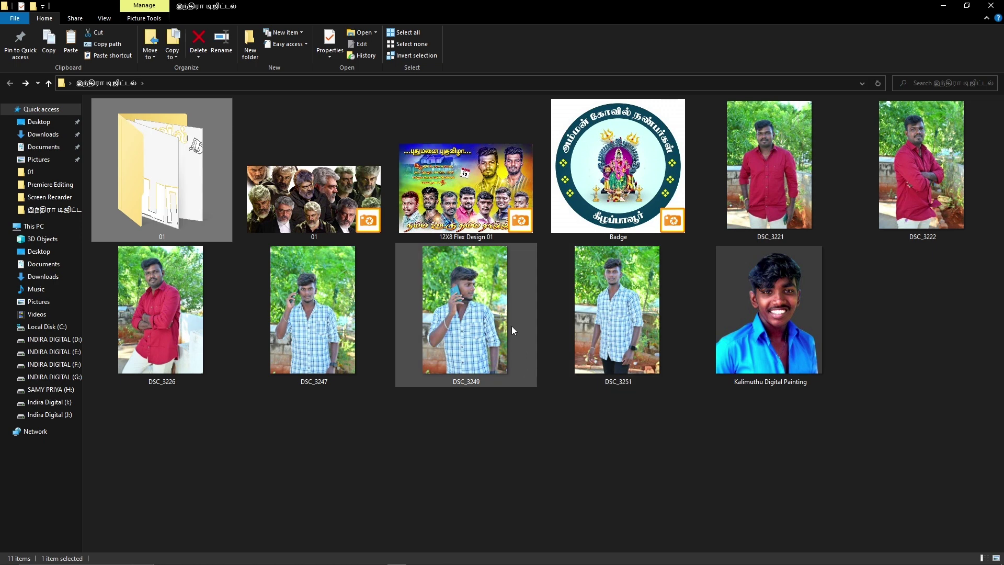
pyautogui.click(497, 225)
pyautogui.doubleClick(335, 238)
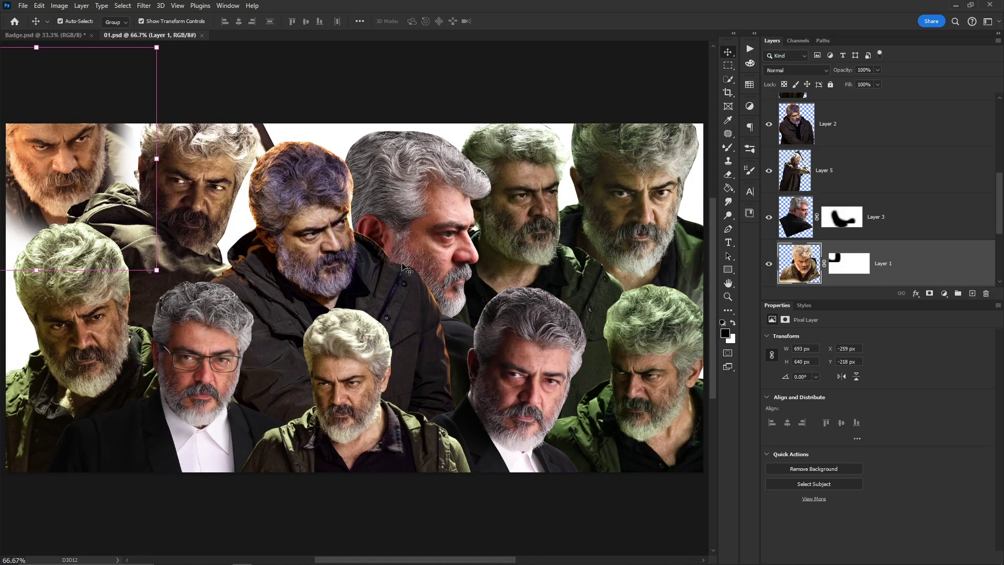
# - Move the front centre man (Layer 8) up in the collage and hide the Background layer
pyautogui.scroll(-3, 409, 269)
pyautogui.moveTo(387, 337); pyautogui.dragTo(375, 186)
pyautogui.scroll(-5, 864, 229)
pyautogui.scroll(-2, 864, 228)
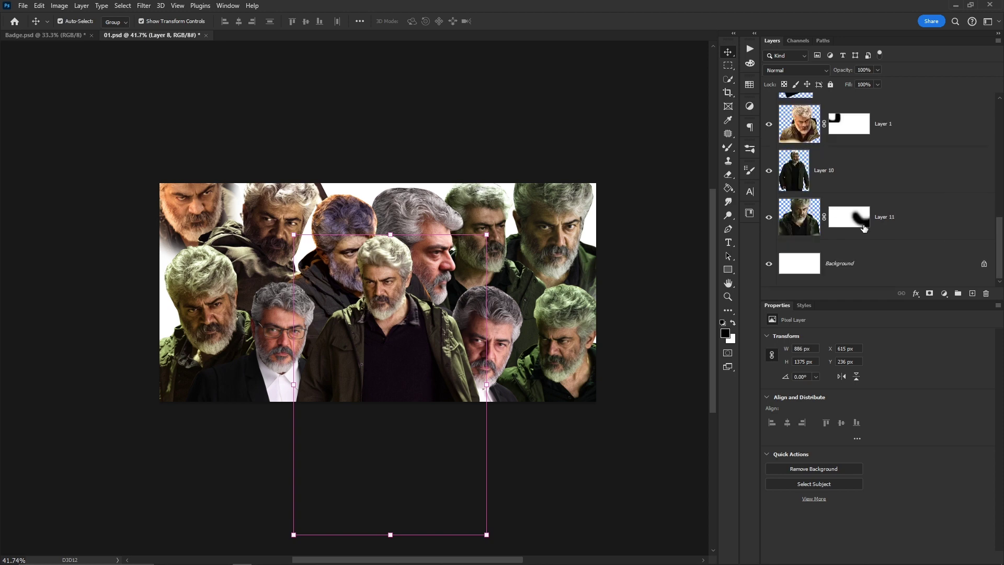
pyautogui.click(769, 264)
pyautogui.scroll(7, 850, 258)
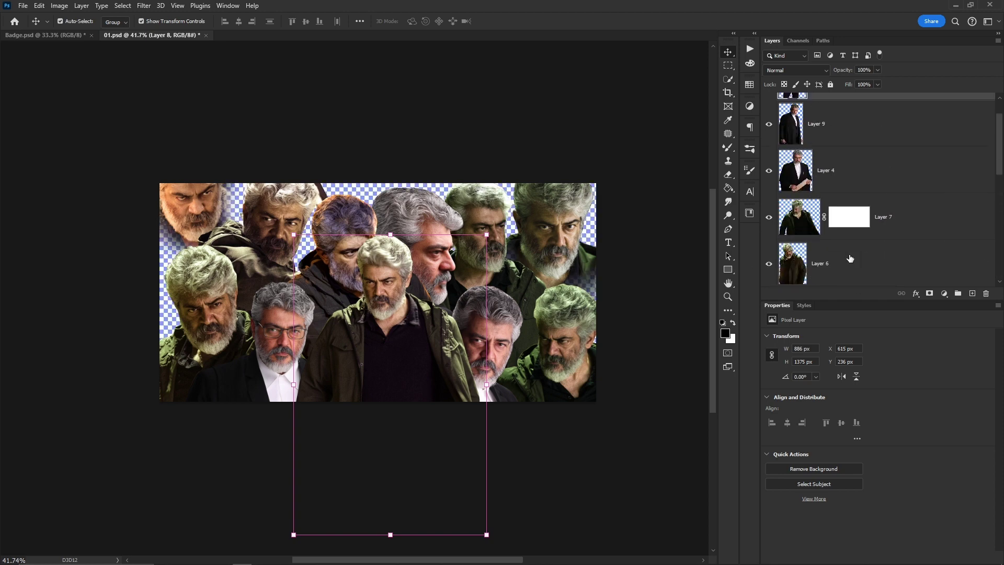
pyautogui.scroll(-7, 850, 258)
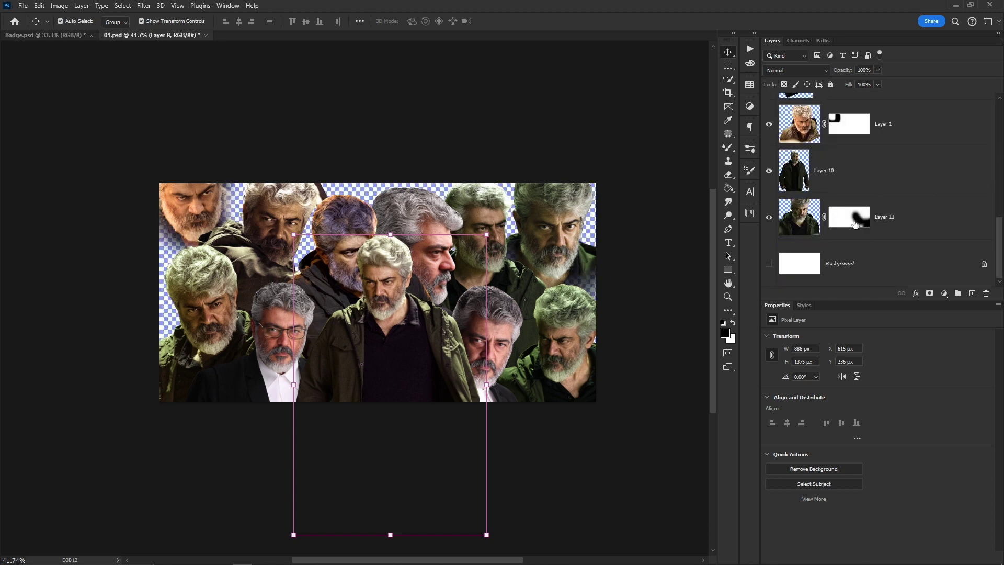
# - Select all layers except the Background and quick-export them as PNG files into the 01 folder
pyautogui.hotkey('ctrl', 'alt', 'a')
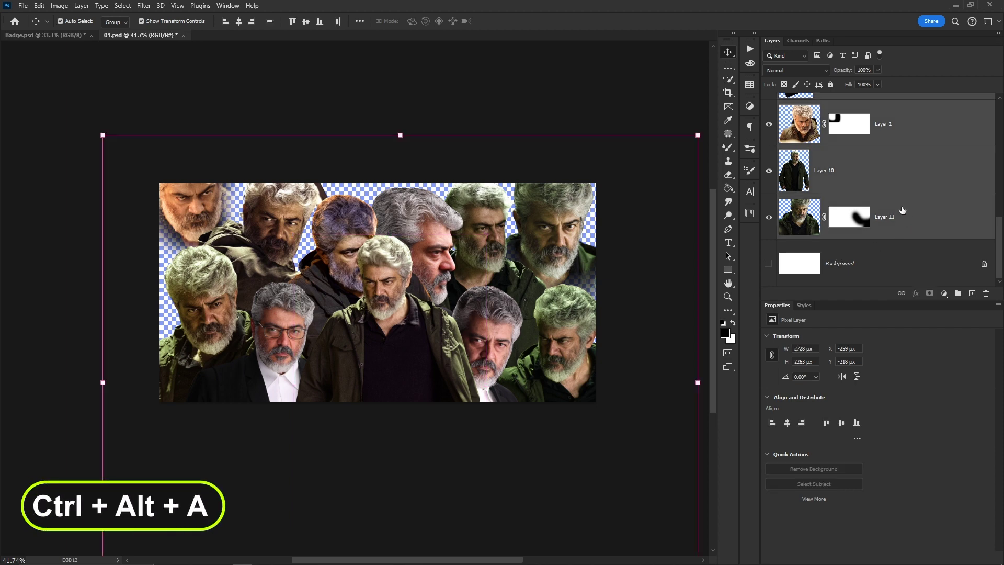
pyautogui.scroll(7, 902, 210)
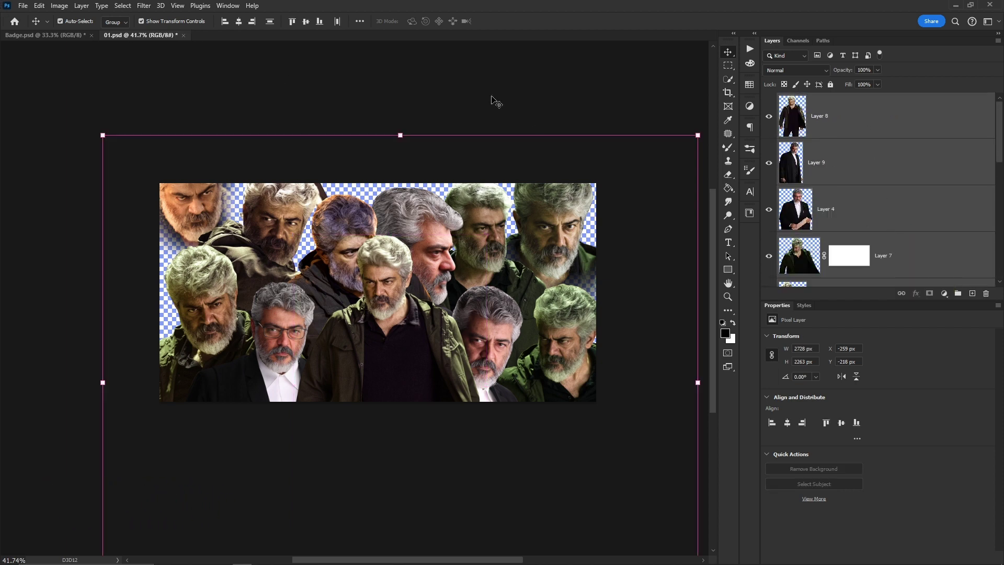
pyautogui.rightClick(903, 123)
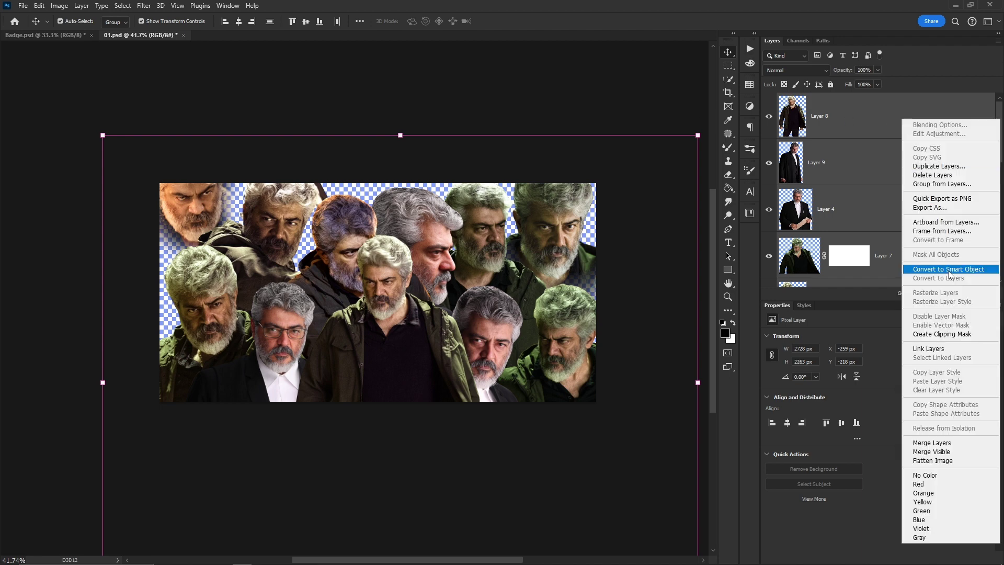
pyautogui.click(943, 201)
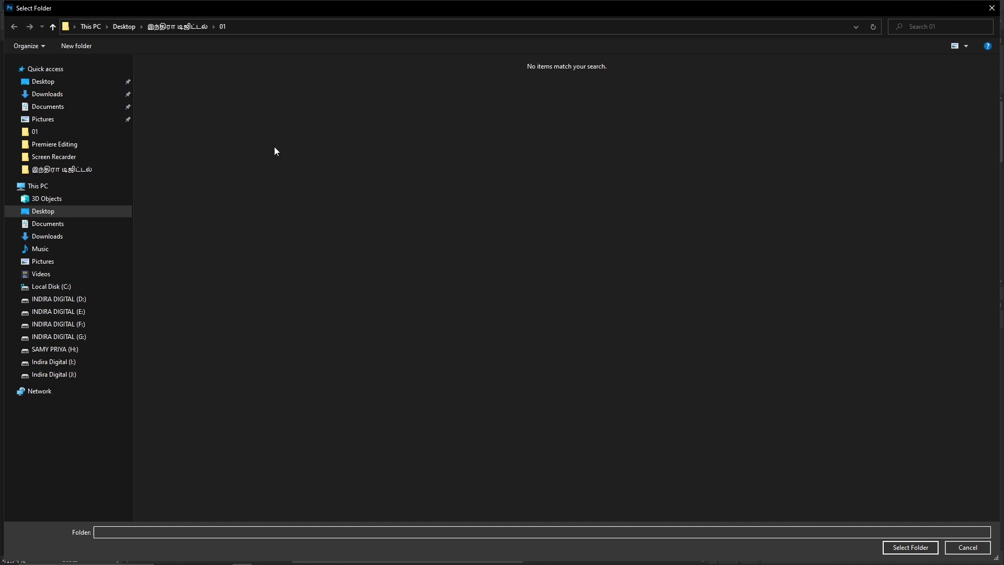
pyautogui.click(219, 157)
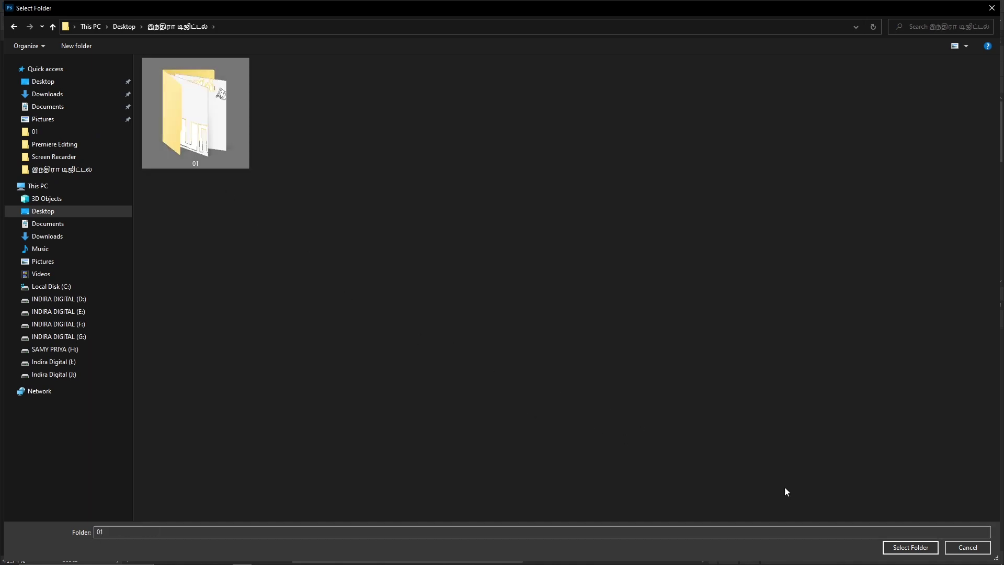
pyautogui.click(911, 547)
# - Switch to File Explorer and open the 01 folder to view the exported layer PNGs
pyautogui.hotkey('alt', 'Tab')
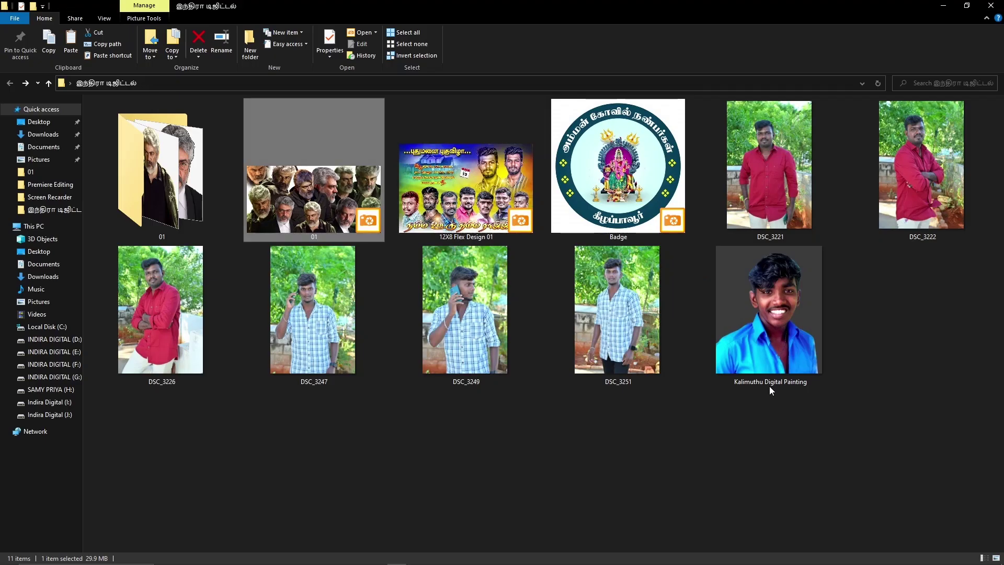
pyautogui.click(58, 147)
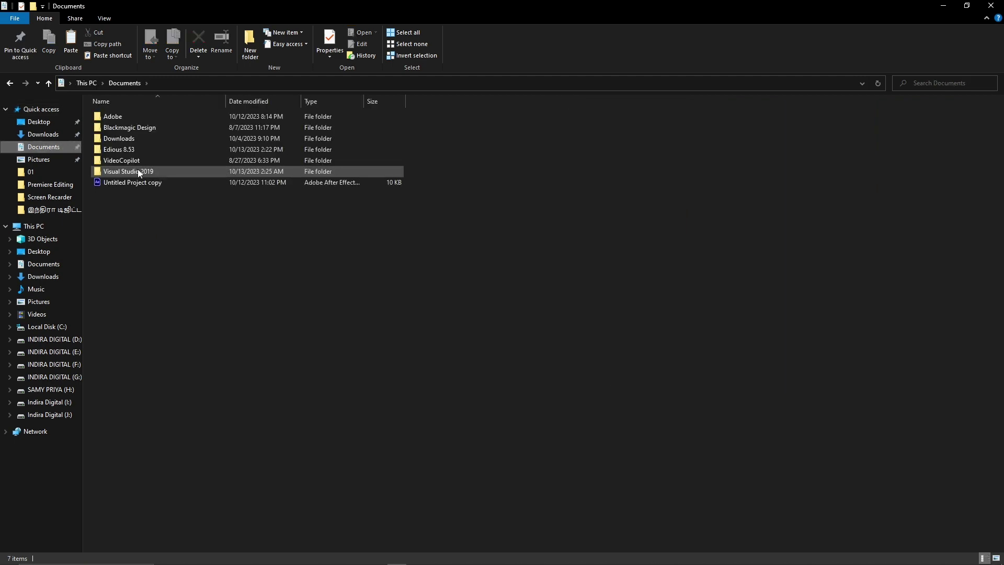
pyautogui.click(10, 83)
pyautogui.doubleClick(129, 139)
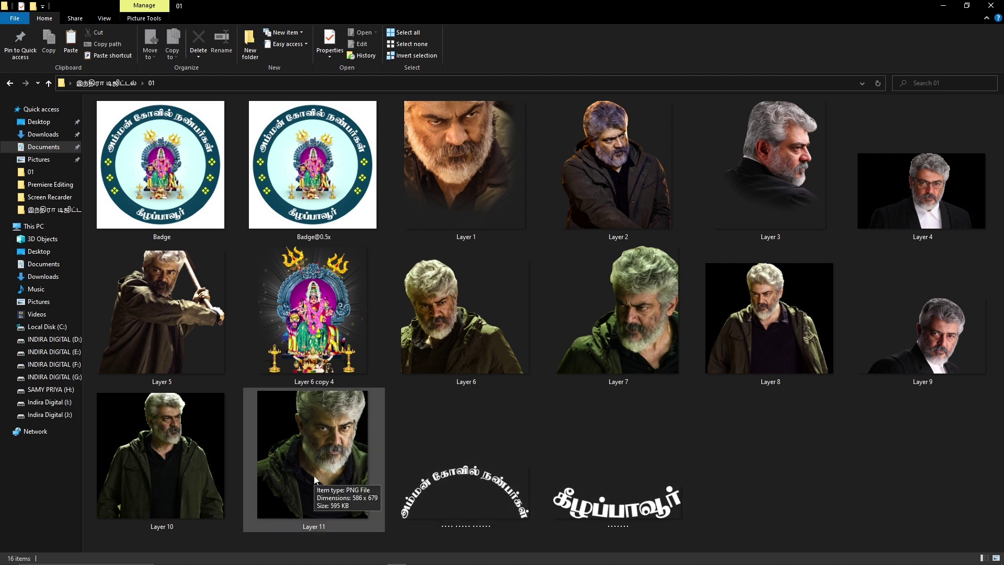
pyautogui.click(151, 353)
# - Compare the collage layers in Photoshop with the exported files and open the Layer 5 PNG in Photoshop
pyautogui.hotkey('alt', 'Tab')
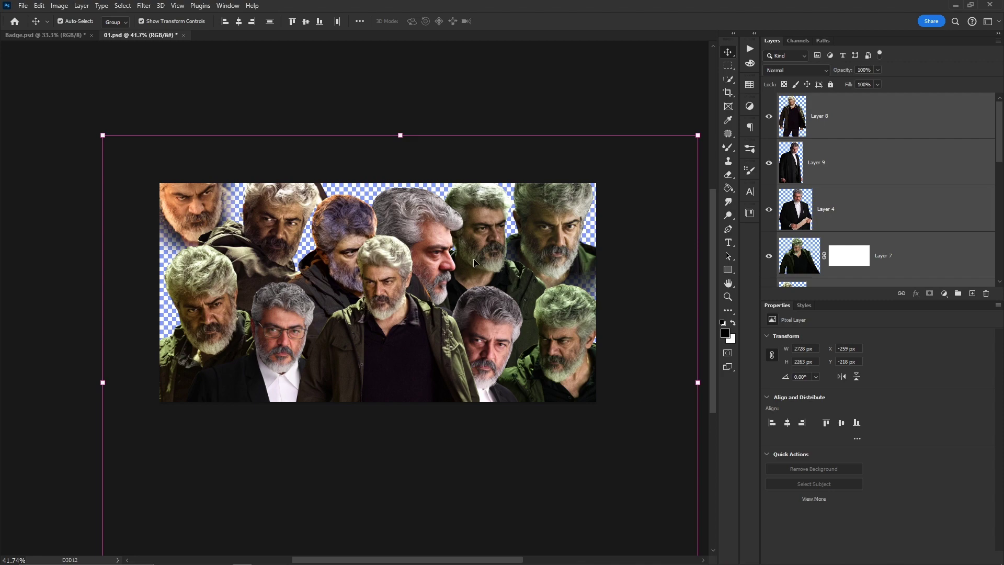
pyautogui.click(828, 192)
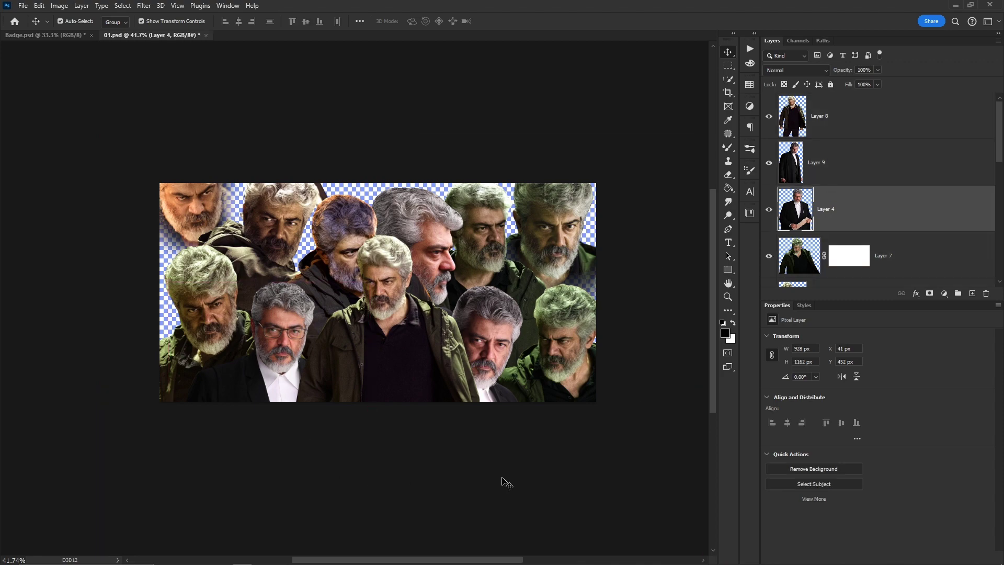
pyautogui.hotkey('alt', 'Tab')
pyautogui.click(445, 321)
pyautogui.doubleClick(180, 283)
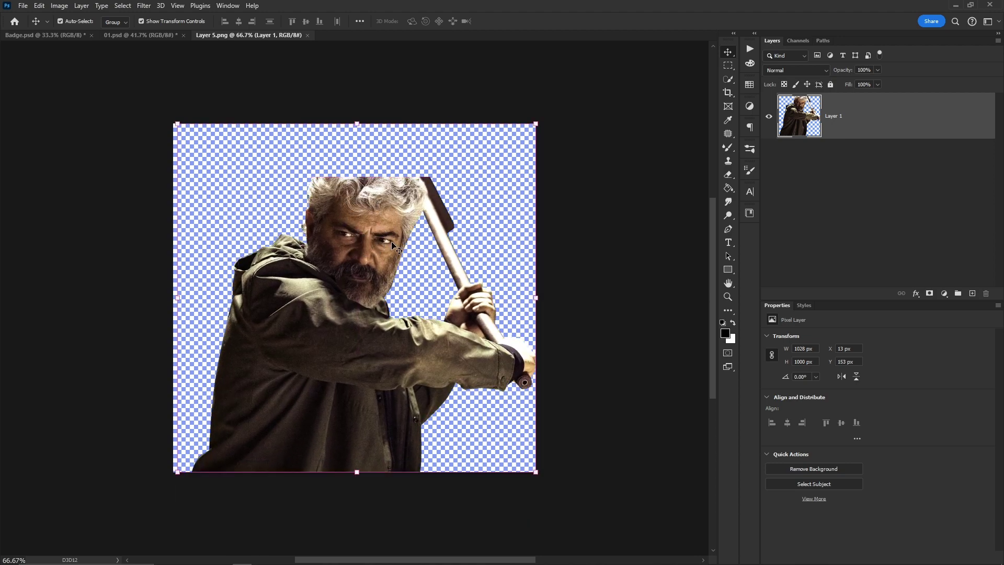
# - Shift Layer 5 temporarily down in the 01 collage to compare its cropping with the exported Layer 5 PNG, and close the PNG
pyautogui.hotkey('ctrl', 'Tab')
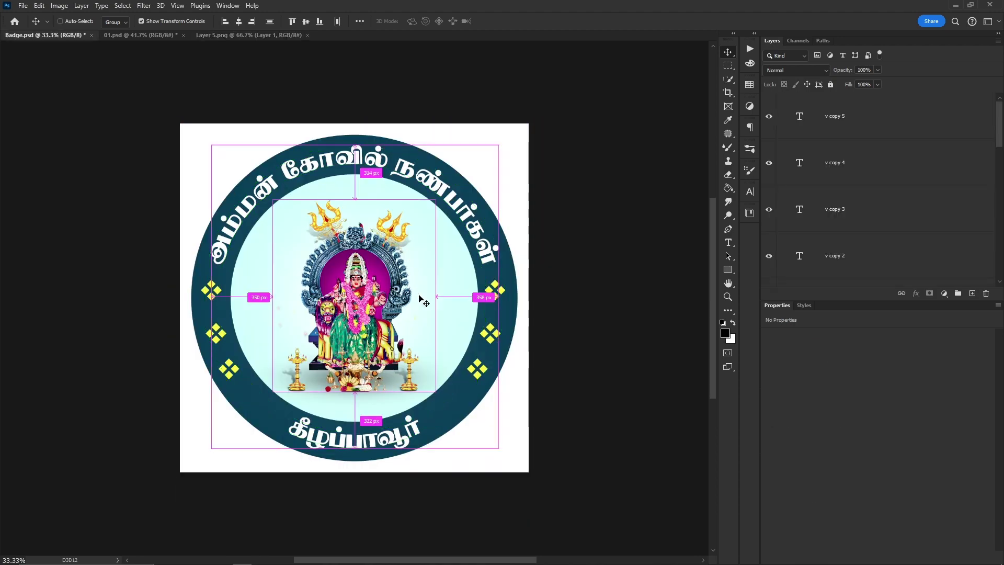
pyautogui.hotkey('ctrl', 'Tab')
pyautogui.moveTo(289, 230); pyautogui.dragTo(277, 270)
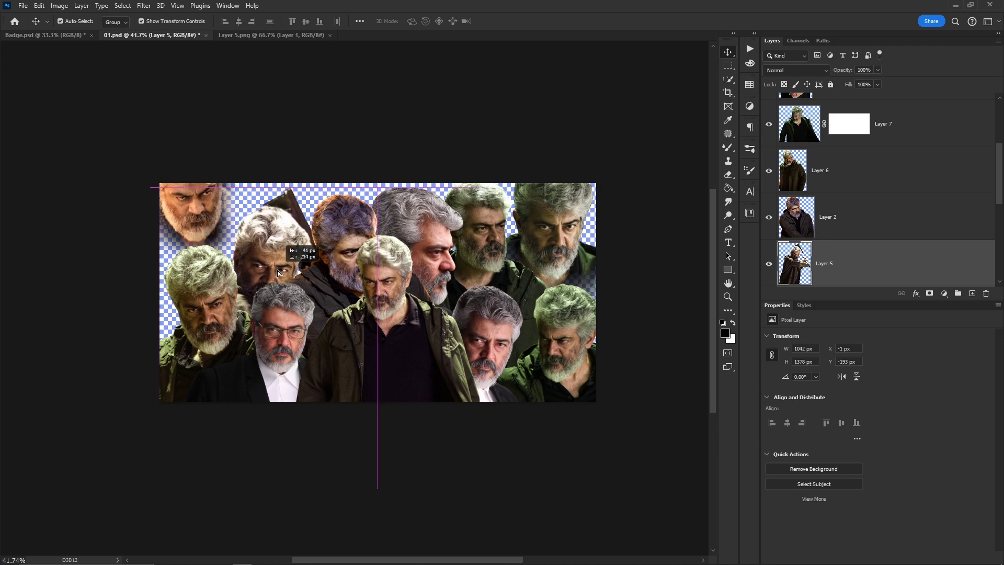
pyautogui.hotkey('ctrl', 'Tab')
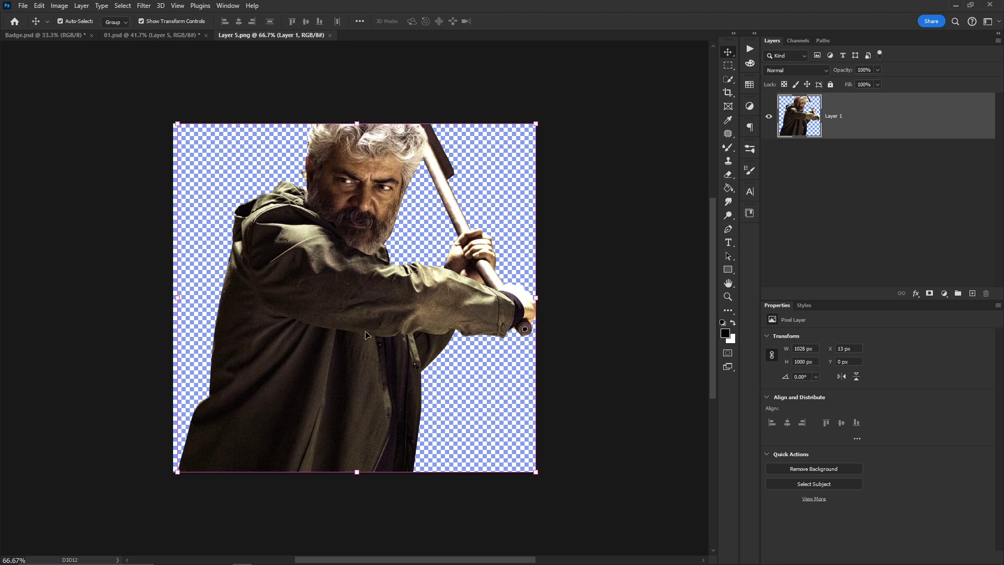
pyautogui.hotkey('ctrl', 'w')
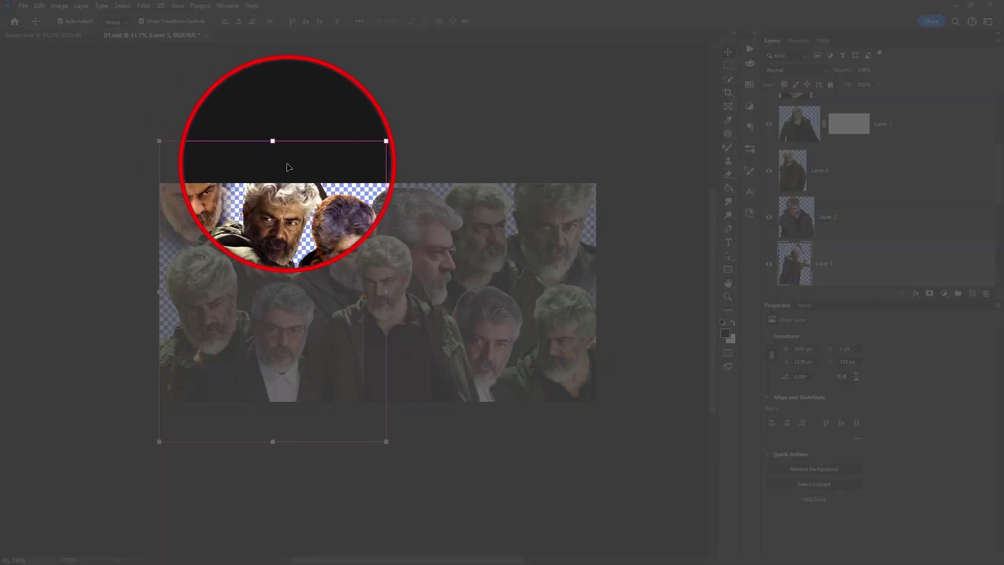
# - Switch between the 01 folder and the Photoshop collage to compare the exported PNGs with the canvas once more
pyautogui.hotkey('alt', 'Tab')
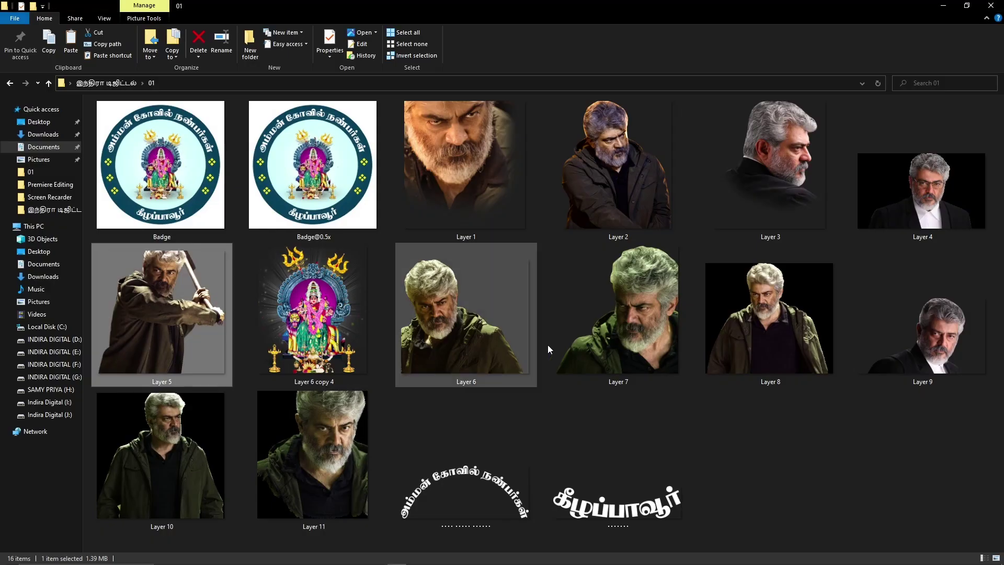
pyautogui.hotkey('alt', 'Tab')
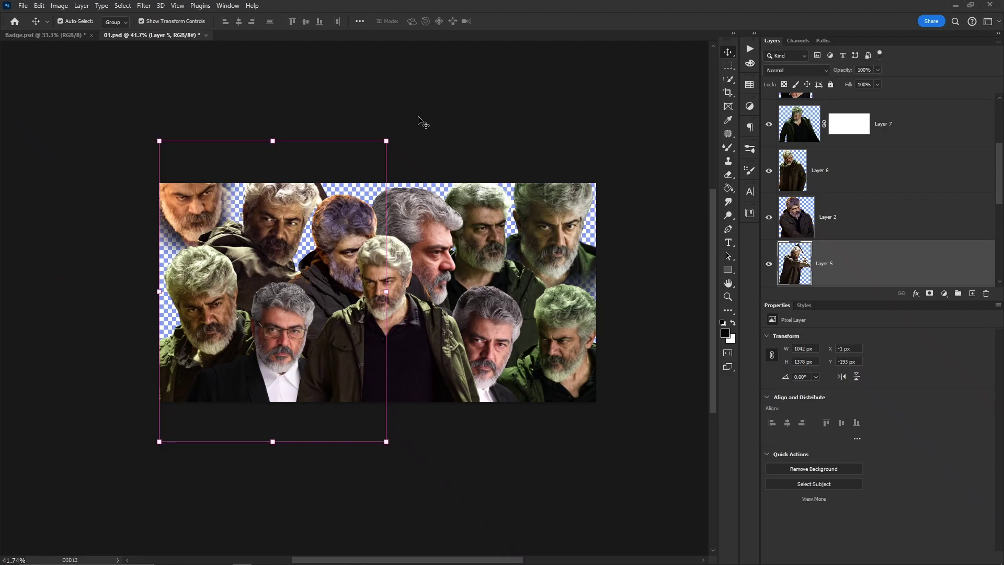
pyautogui.hotkey('alt', 'Tab')
pyautogui.hotkey('alt', 'Tab')
pyautogui.moveTo(424, 183); pyautogui.dragTo(333, 35)
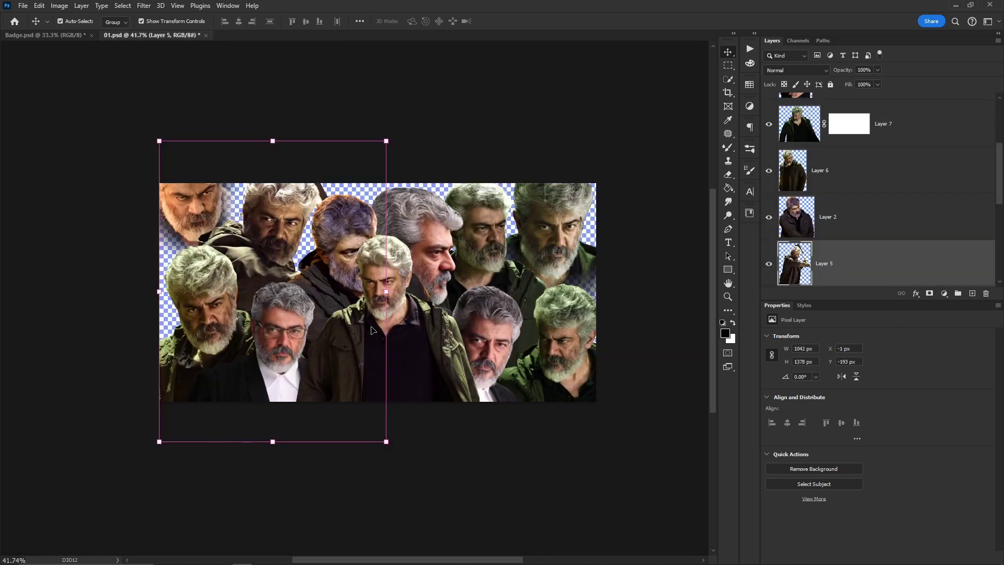
# - Switch to File Explorer, delete all the exported files in the 01 folder, and return to the Photoshop collage
pyautogui.press('Tab')
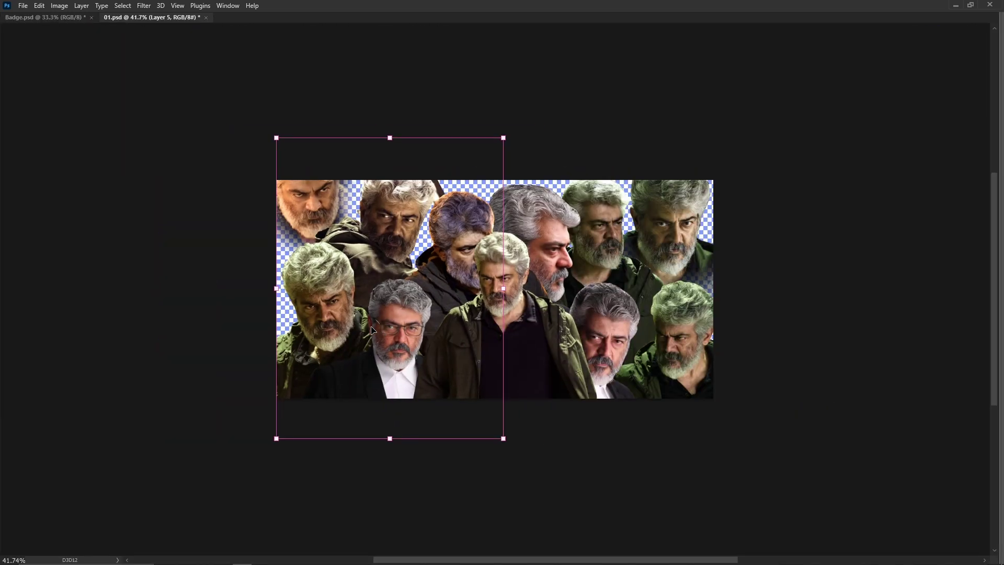
pyautogui.hotkey('alt', 'Tab')
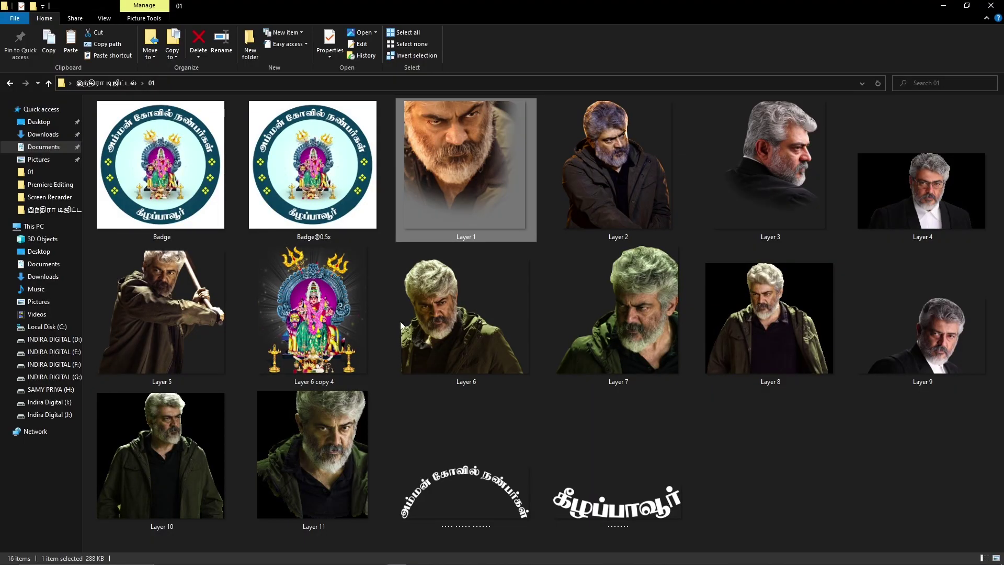
pyautogui.hotkey('ctrl', 'a')
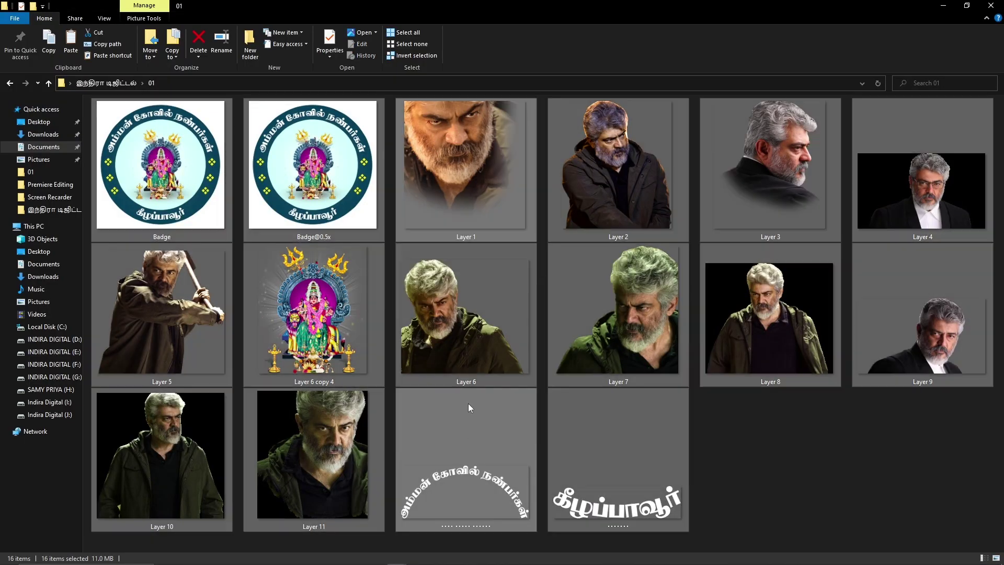
pyautogui.press('Delete')
pyautogui.hotkey('alt', 'Tab')
# - Try resizing the 01 canvas to a width of 300 pixels with a greater height, and undo the resize
pyautogui.click(436, 292)
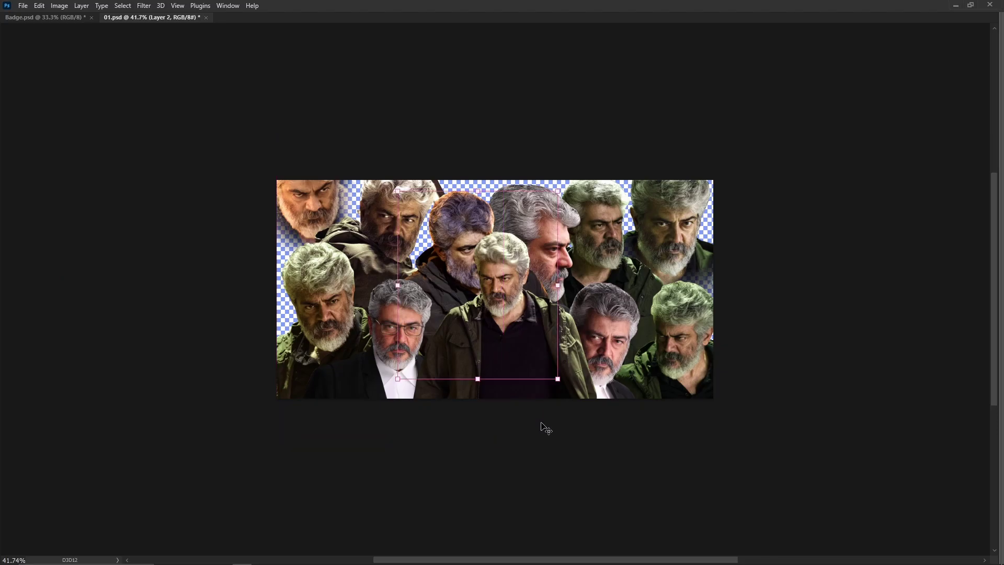
pyautogui.press('Tab')
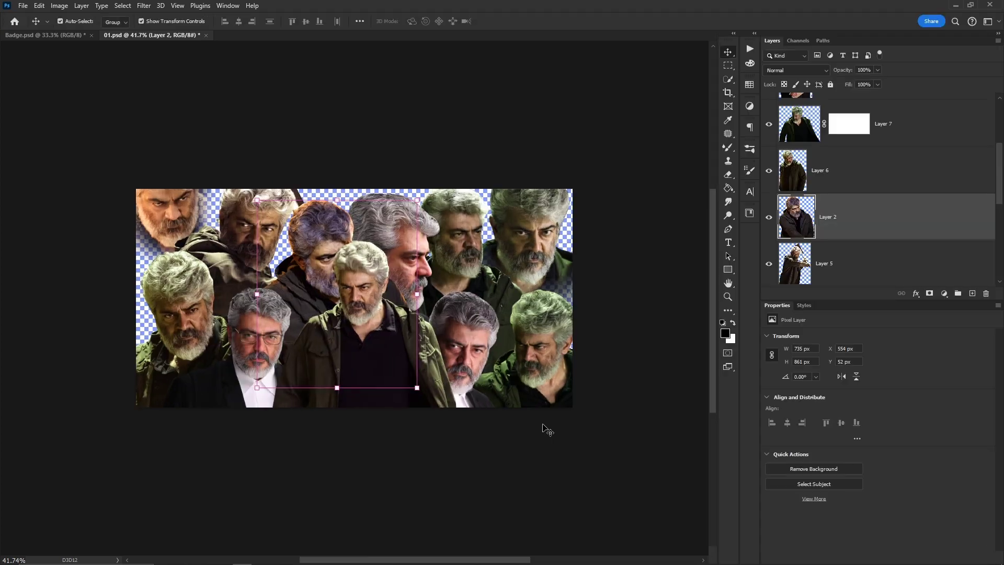
pyautogui.click(38, 5)
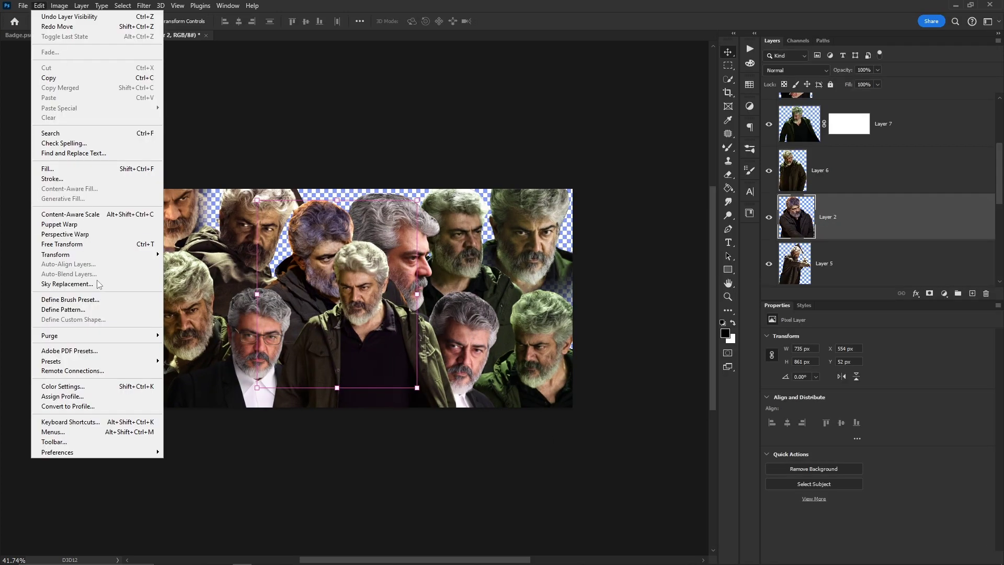
pyautogui.moveTo(65, 7)
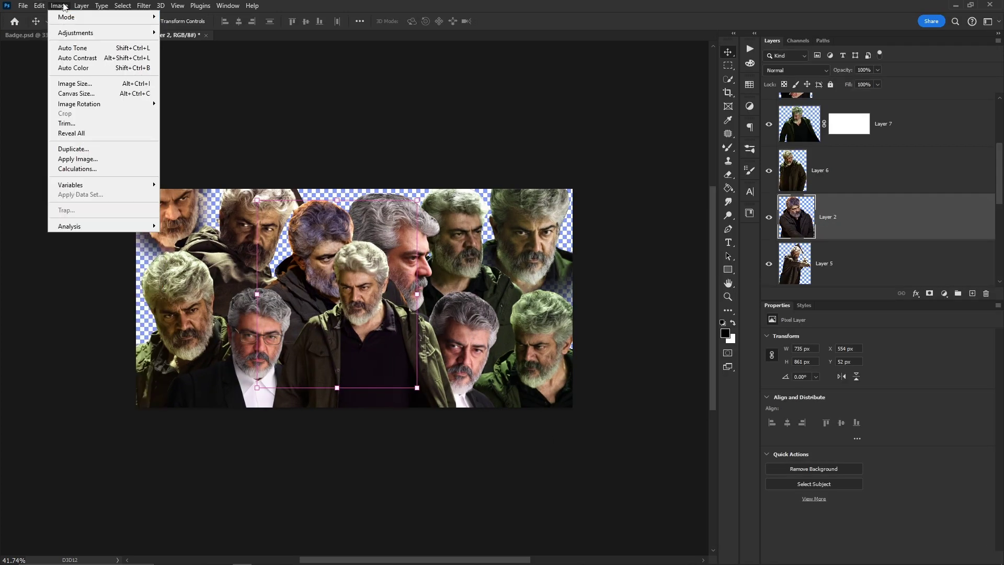
pyautogui.click(77, 93)
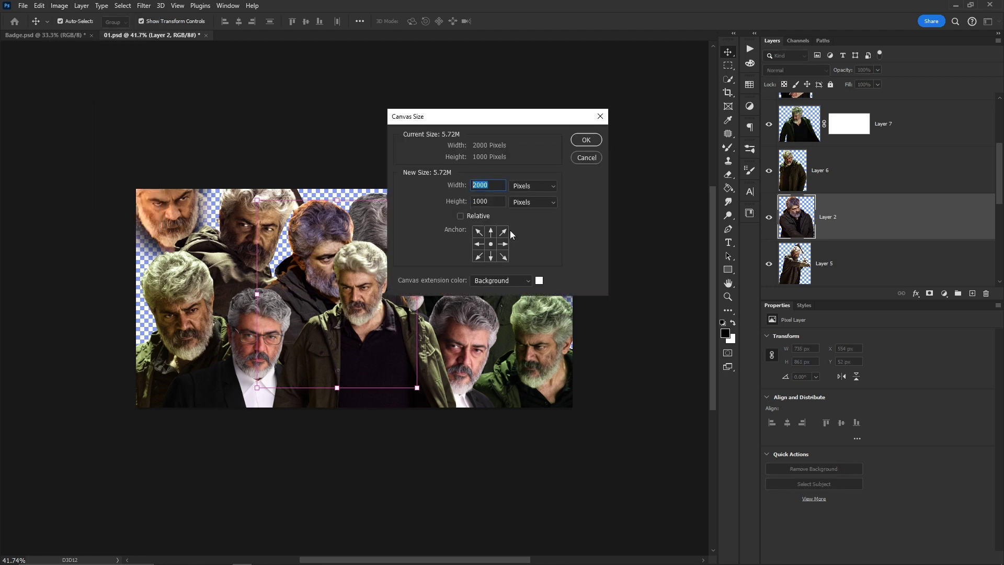
pyautogui.write('300')
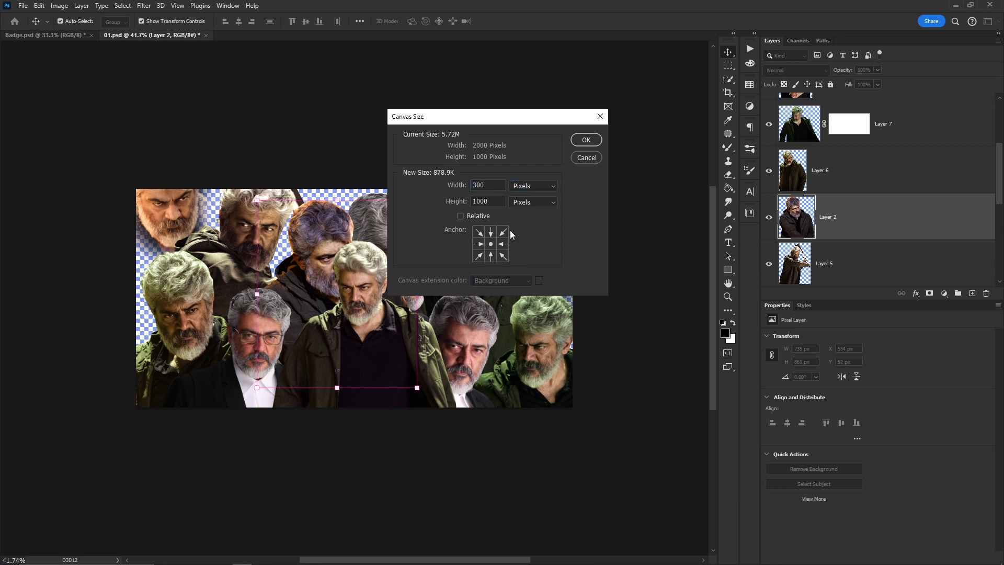
pyautogui.write('1080')
pyautogui.press('Return')
pyautogui.press('Return')
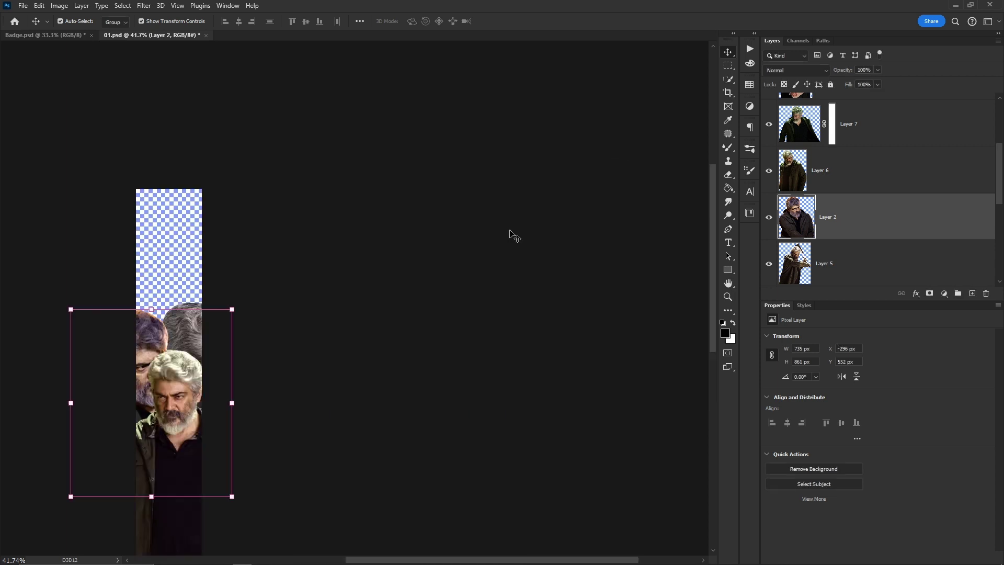
pyautogui.hotkey('ctrl', '-')
pyautogui.hotkey('ctrl', 'z')
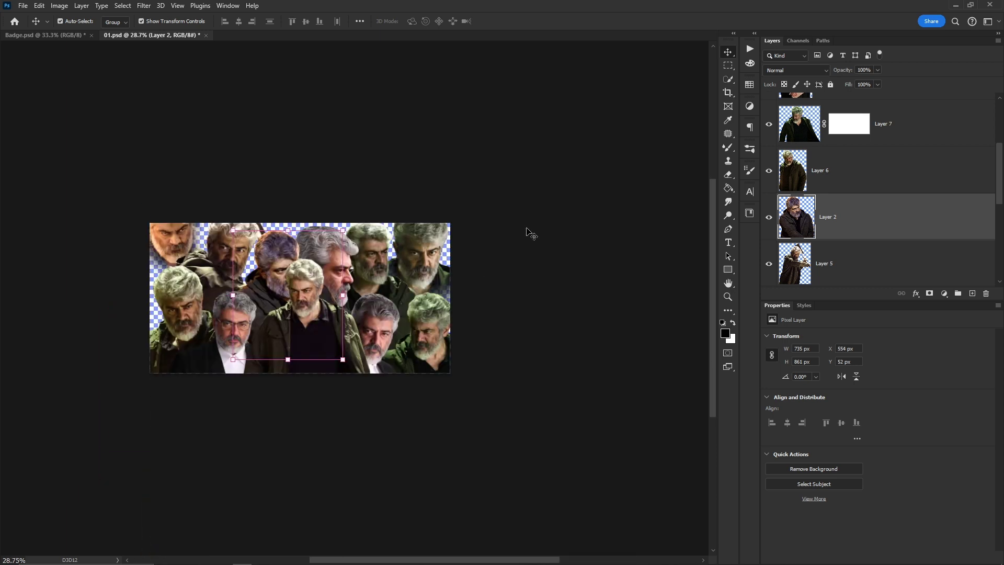
# - Resize the canvas of the 01 collage to 3000 pixels wide and 2000 pixels high
pyautogui.hotkey('ctrl', 'alt', 'c')
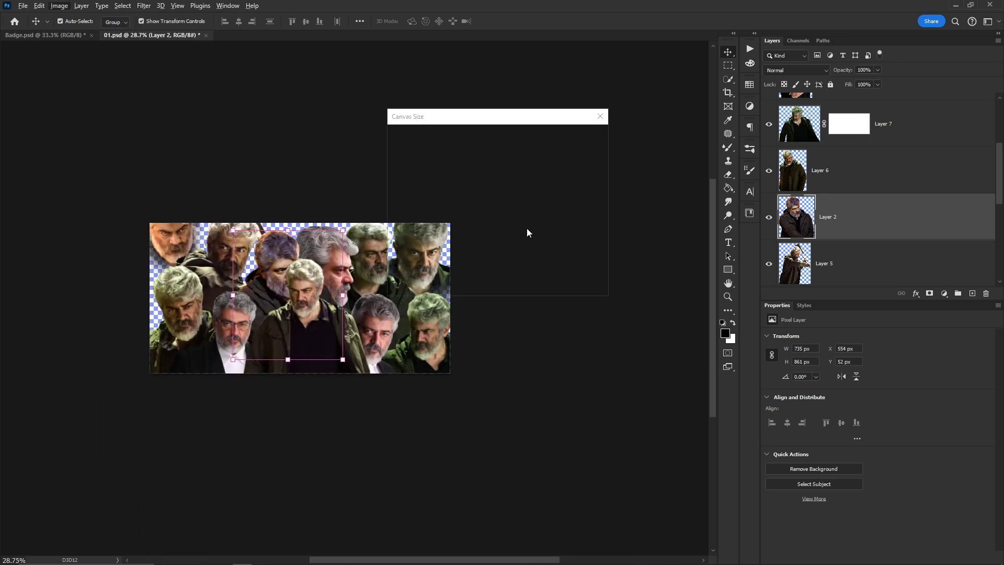
pyautogui.write('3000')
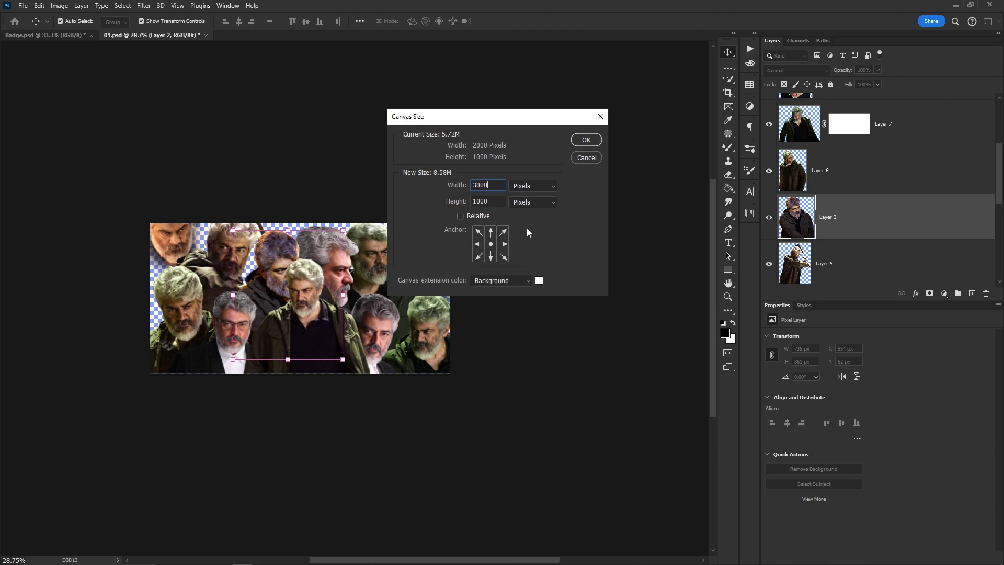
pyautogui.press('Tab')
pyautogui.write('2000')
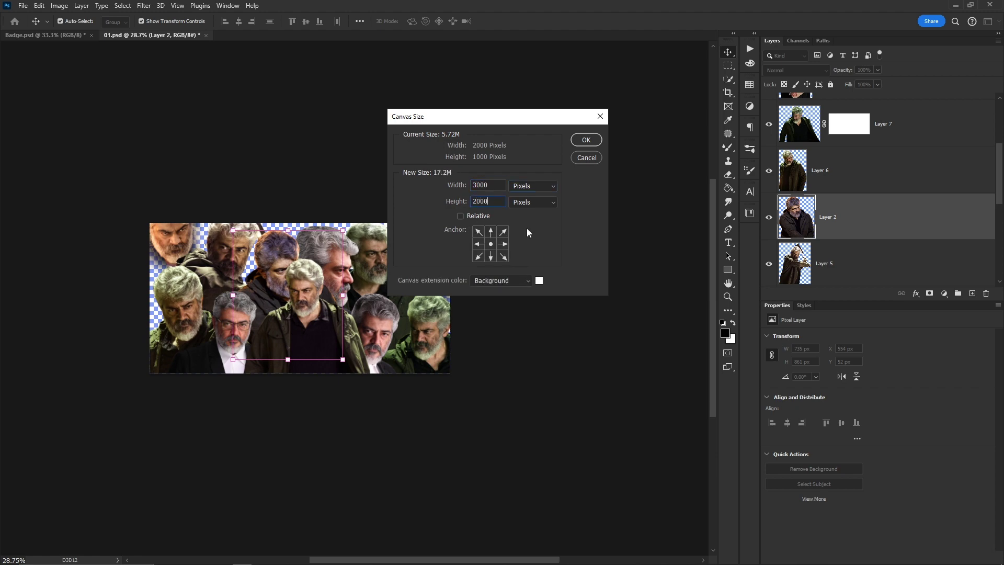
pyautogui.press('Return')
# - Select all the collage layers together and move them up on the enlarged canvas
pyautogui.scroll(3, 528, 232)
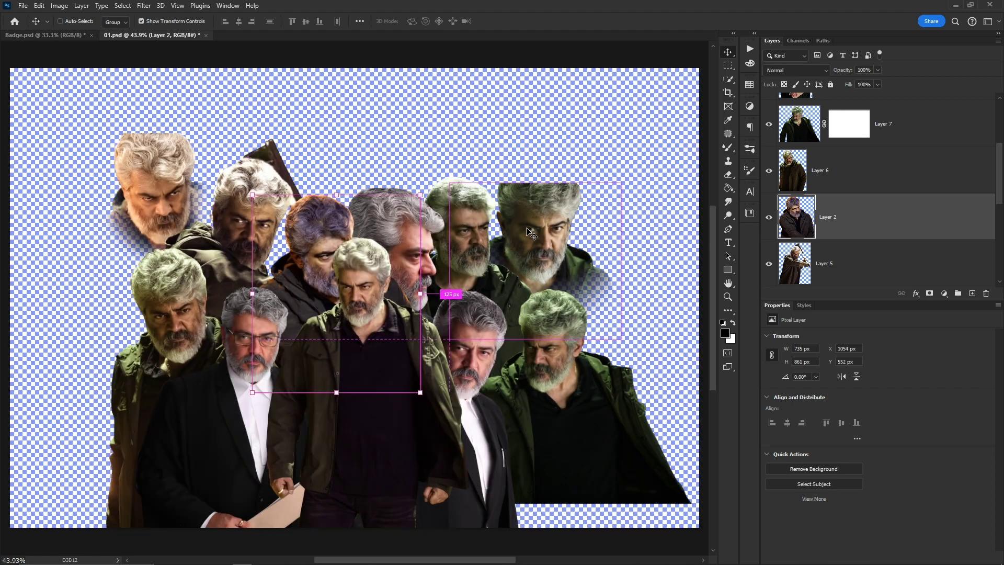
pyautogui.scroll(-1, 530, 233)
pyautogui.scroll(-1, 530, 233)
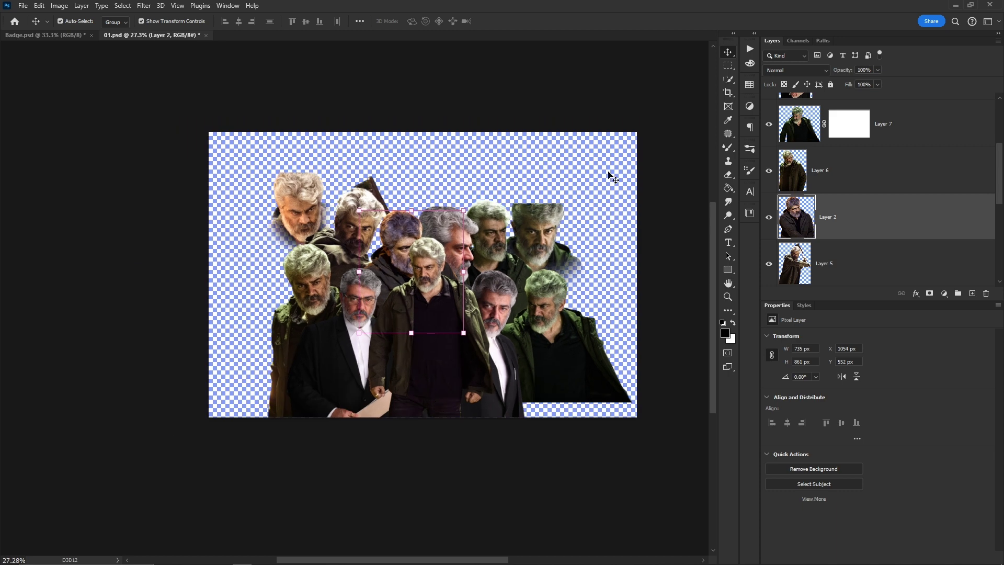
pyautogui.moveTo(610, 174); pyautogui.dragTo(207, 364)
pyautogui.moveTo(347, 270); pyautogui.dragTo(336, 335)
# - Move Layer 9 up and to the right, fully inside the canvas, and move Layer 1 down to about X 128, Y 267 px
pyautogui.rightClick(485, 376)
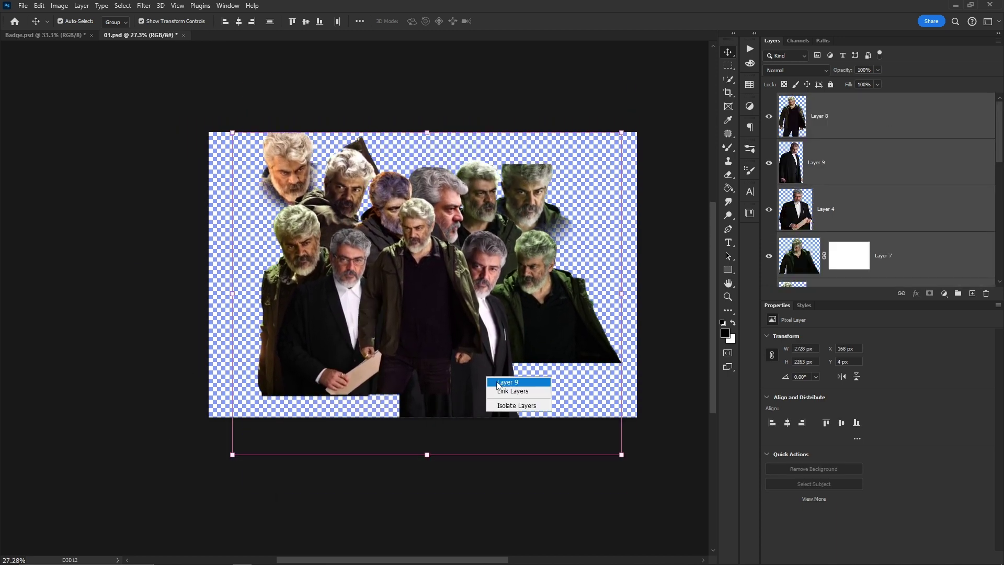
pyautogui.click(491, 393)
pyautogui.moveTo(489, 394); pyautogui.dragTo(550, 331)
pyautogui.moveTo(285, 164); pyautogui.dragTo(280, 204)
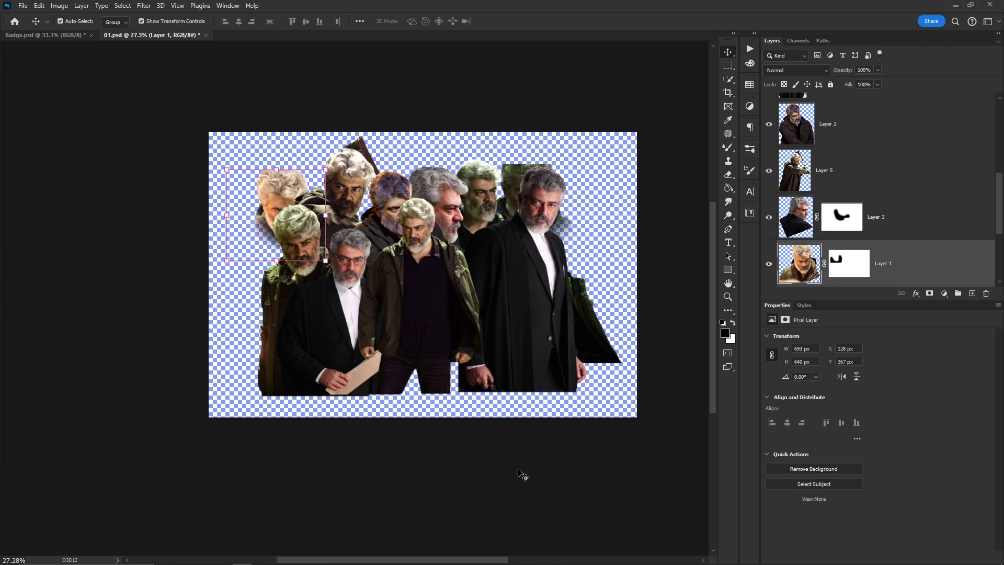
# - Select all layers of the collage and export them with Quick Export as PNG into the 01 folder
pyautogui.hotkey('ctrl', 'alt', 'a')
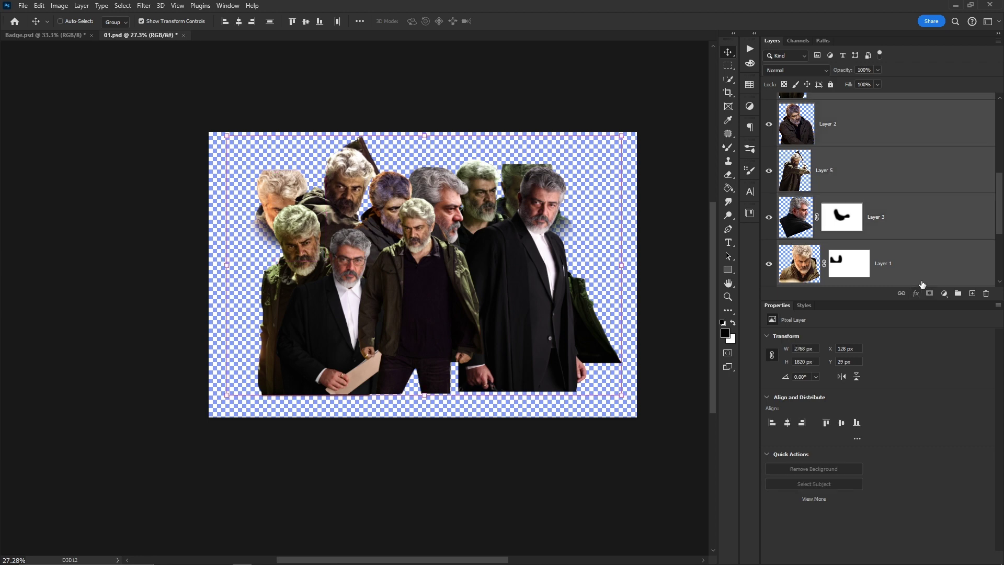
pyautogui.scroll(5, 929, 204)
pyautogui.scroll(-2, 928, 204)
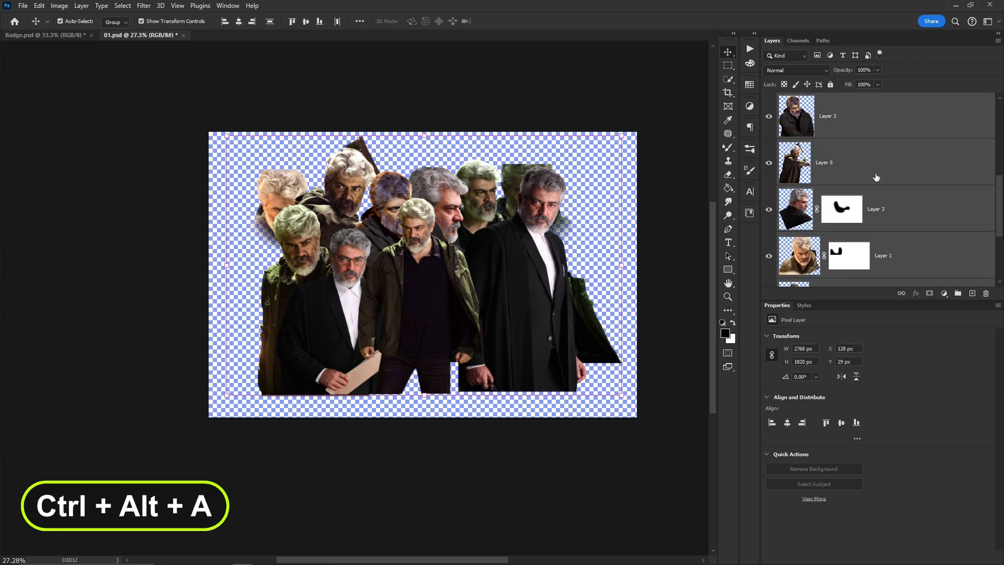
pyautogui.scroll(2, 949, 153)
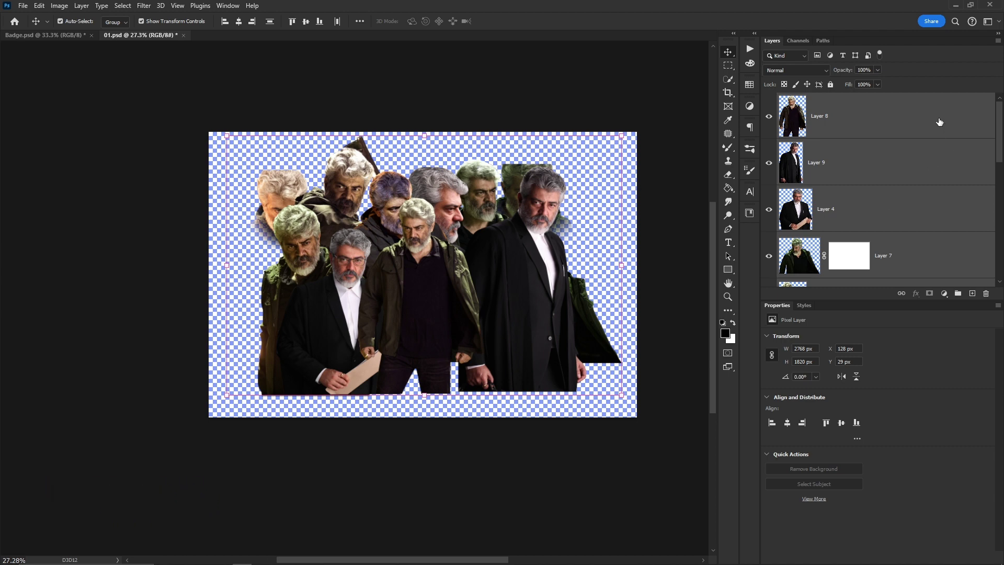
pyautogui.rightClick(950, 153)
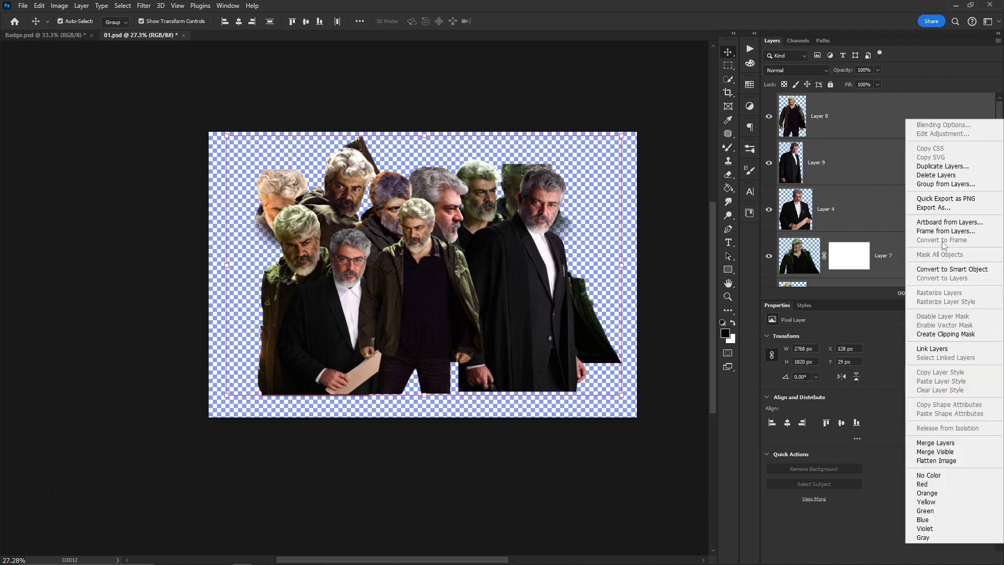
pyautogui.click(943, 200)
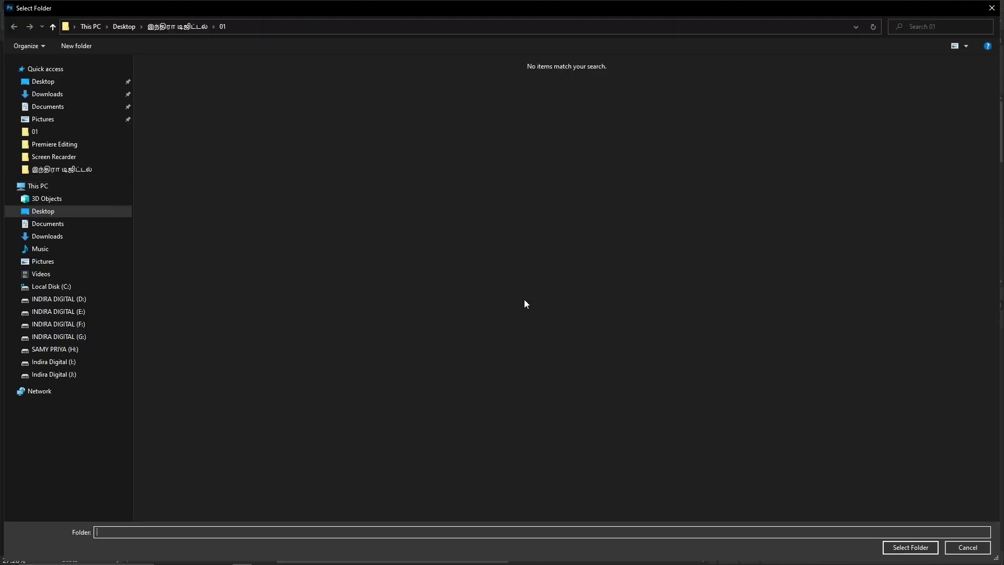
pyautogui.click(912, 547)
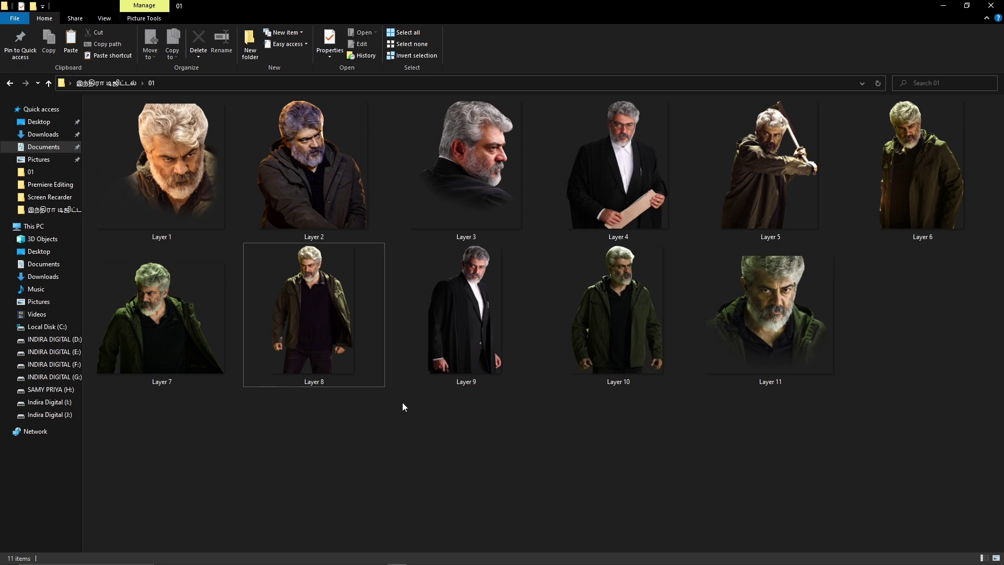
pyautogui.hotkey('alt', 'Tab')
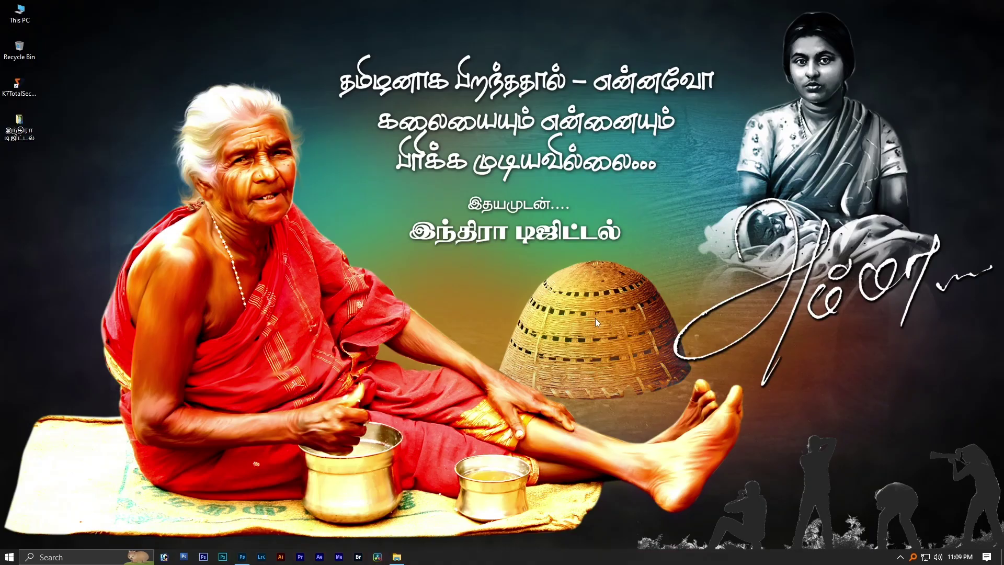
pyautogui.rightClick(595, 318)
pyautogui.click(533, 348)
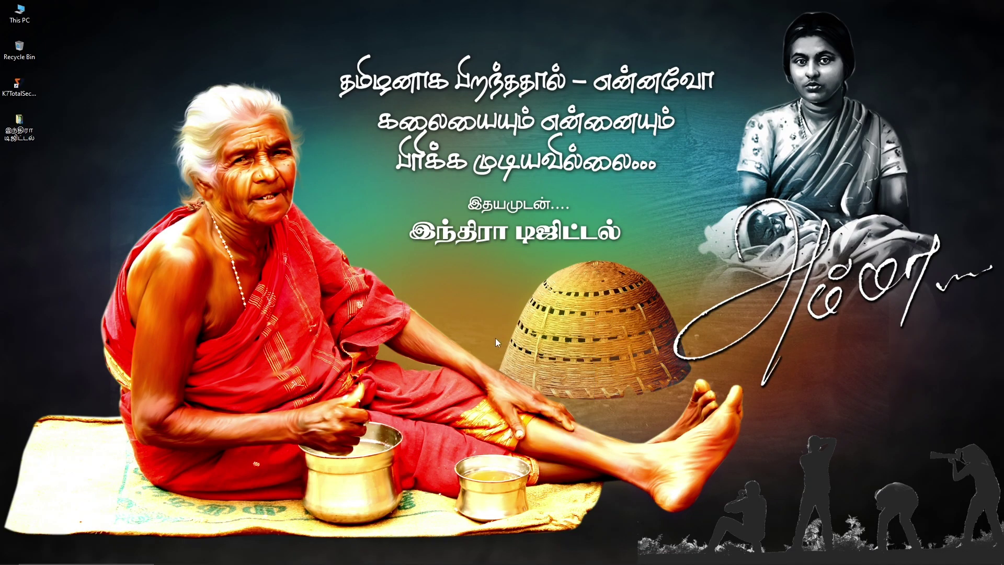